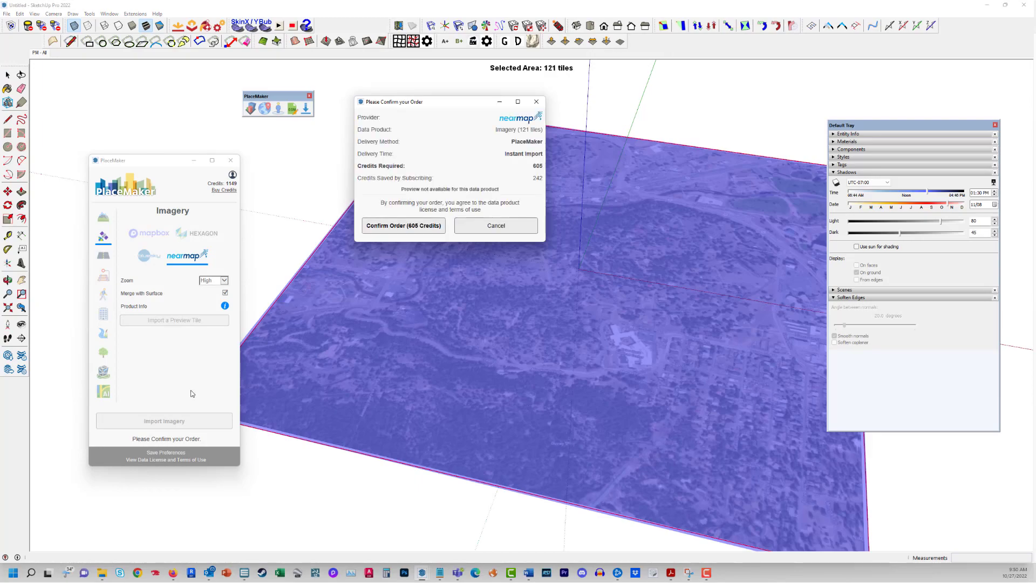
Confirm the Nearmap order to import High zoom imagery, merged with the surface, for the selected area
click(382, 232)
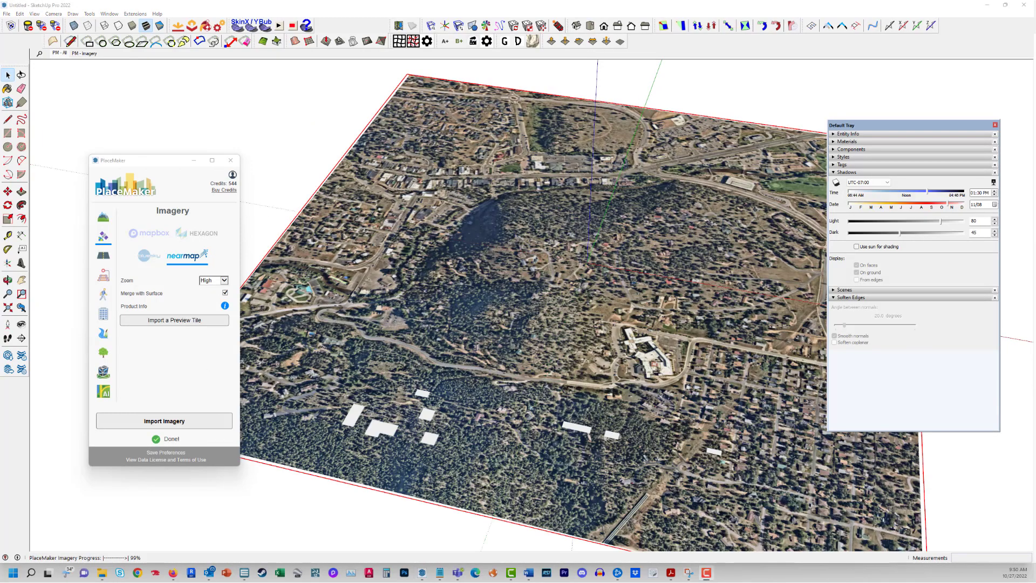
scroll(484, 294, up, 10)
scroll(483, 293, down, 10)
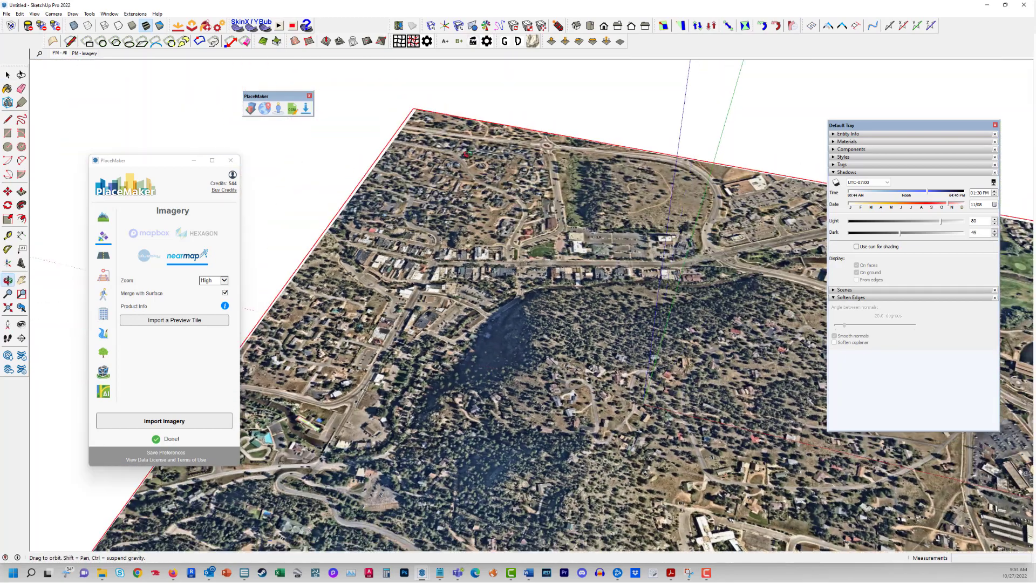
Import Cesium ion terrain for the site with 65' grid spacing and limited grid points, confirming the order
click(103, 217)
click(164, 421)
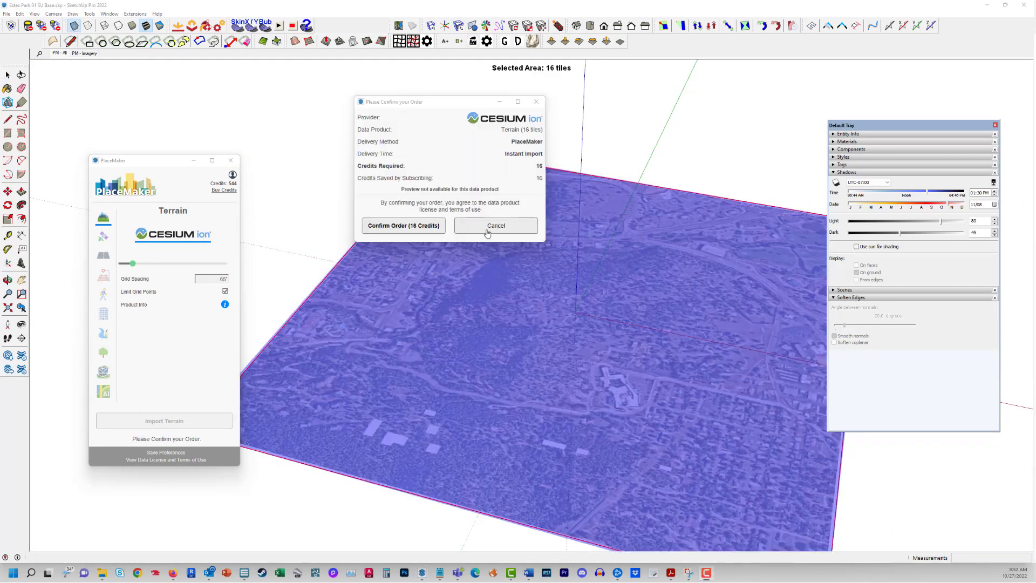
click(412, 229)
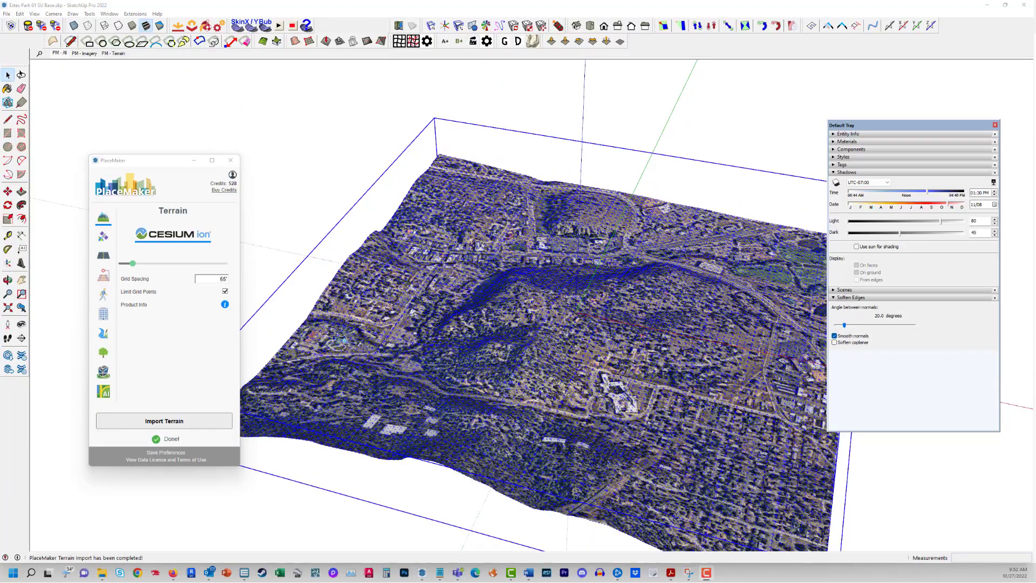
scroll(556, 281, up, 5)
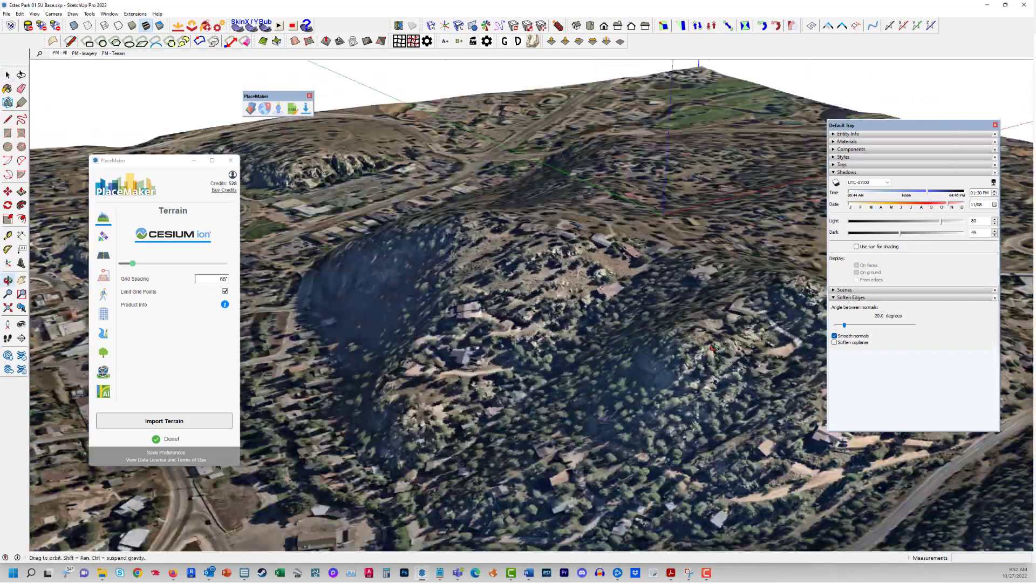
middle_drag(555, 281, 547, 348)
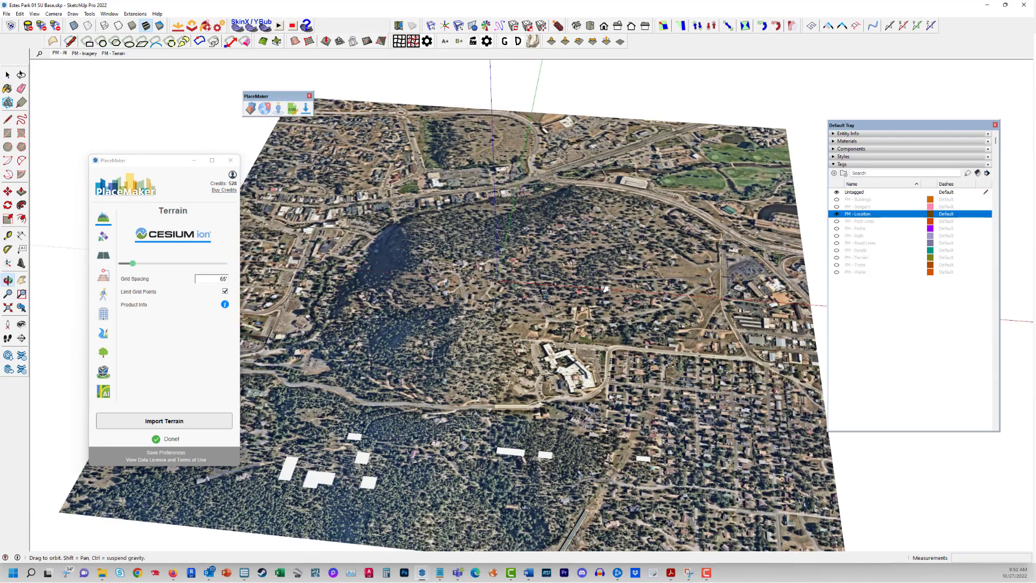
Select the flat imagery surface and import OSM roads for it with extra 2D detail enabled
drag(606, 289, 568, 278)
key(space)
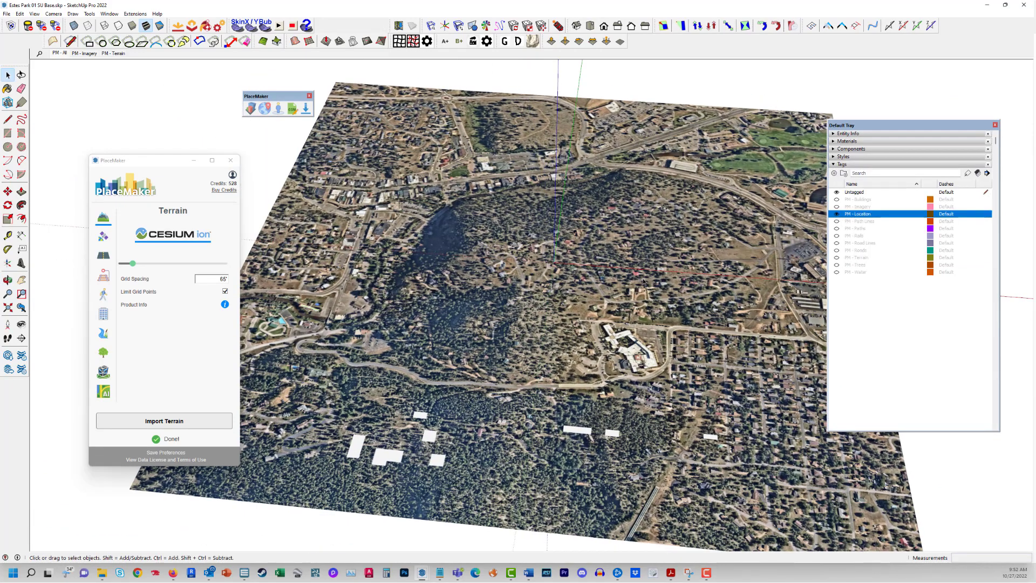
click(568, 279)
click(103, 257)
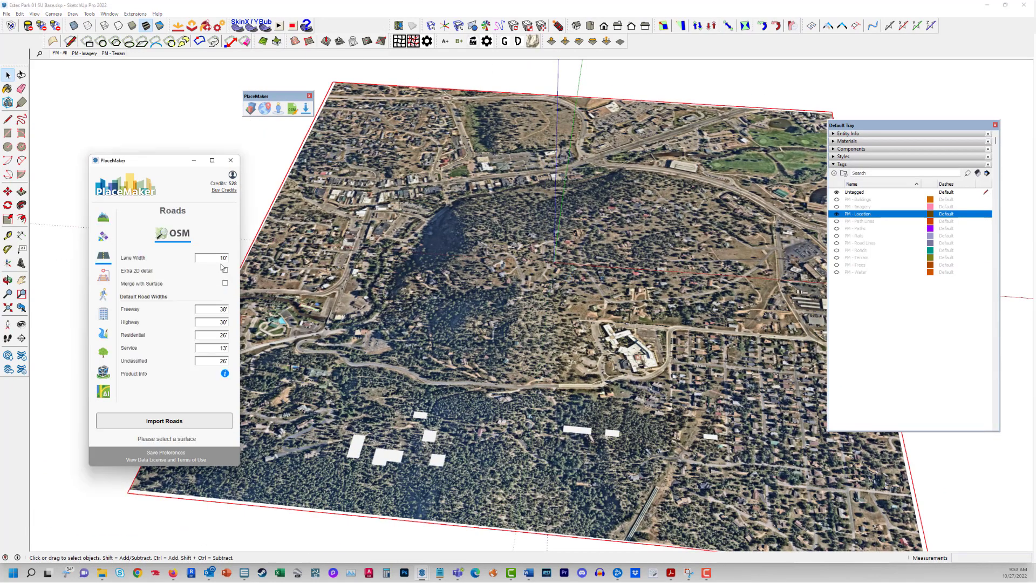
click(225, 270)
double_click(221, 258)
text(12)
text(64)
key(Tab)
text(64)
click(196, 421)
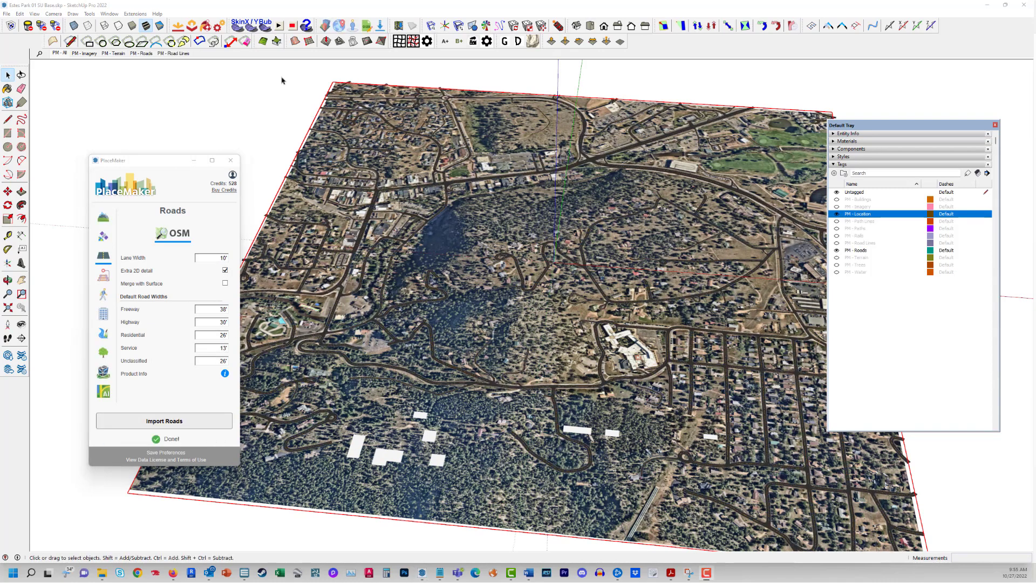
Display the model shaded without textures and import OSM 3D buildings with a 22' default height and 11' level height
click(132, 26)
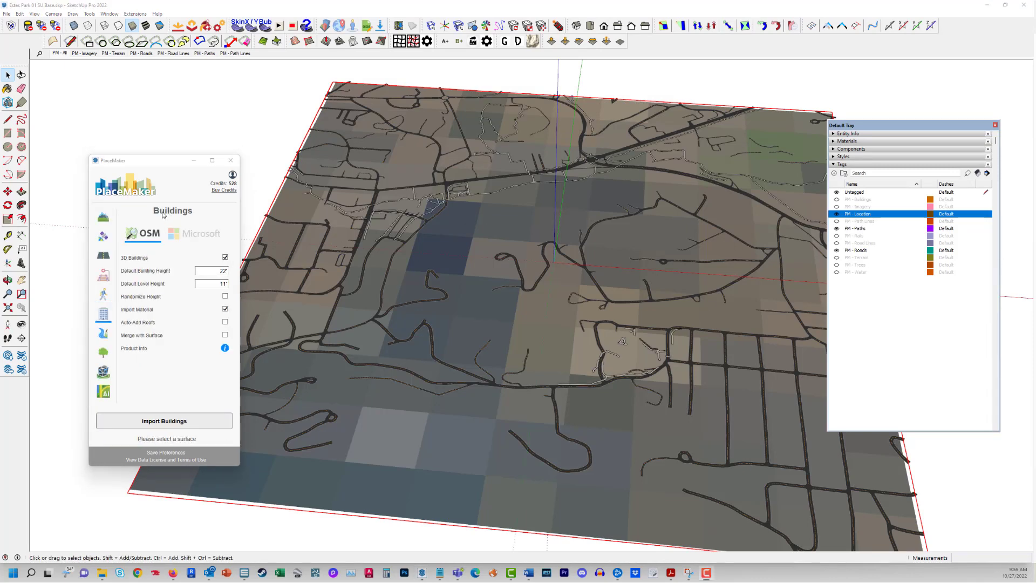
click(164, 421)
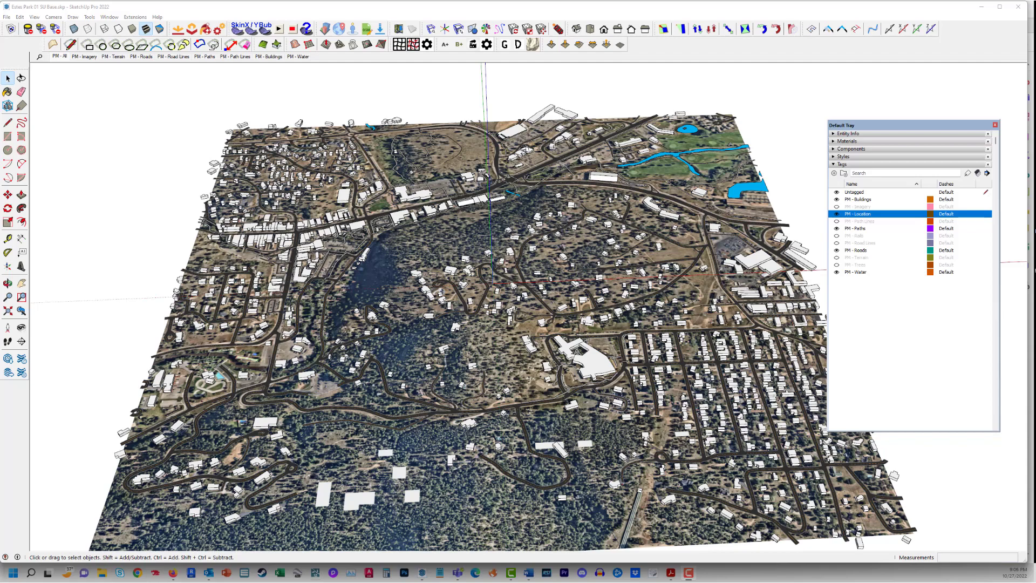
middle_drag(443, 336, 843, 239)
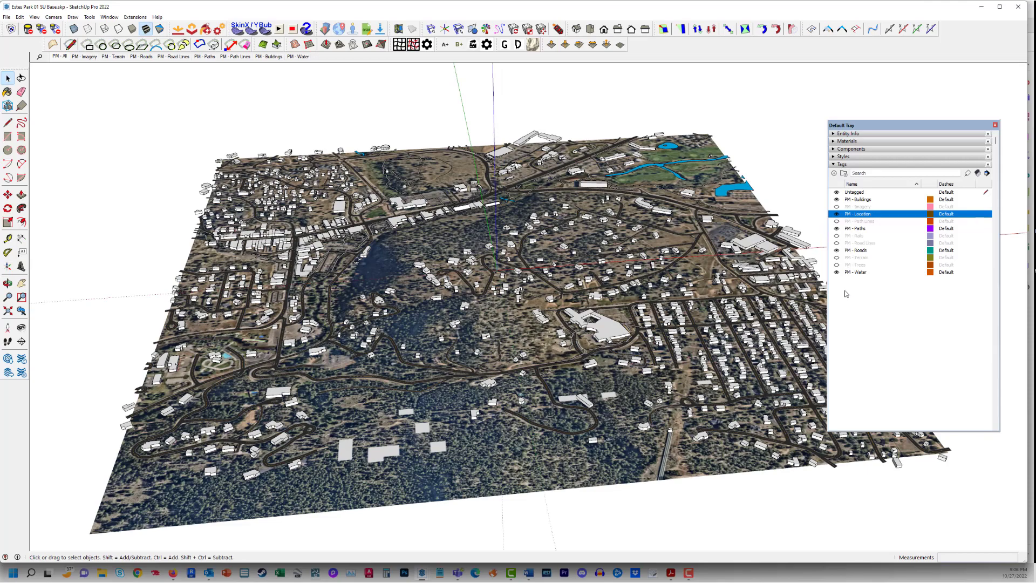
Turn on the PM - Terrain tag to view the 3D terrain together with the flat roads and buildings
click(837, 257)
middle_drag(469, 257, 579, 263)
scroll(579, 263, up, 5)
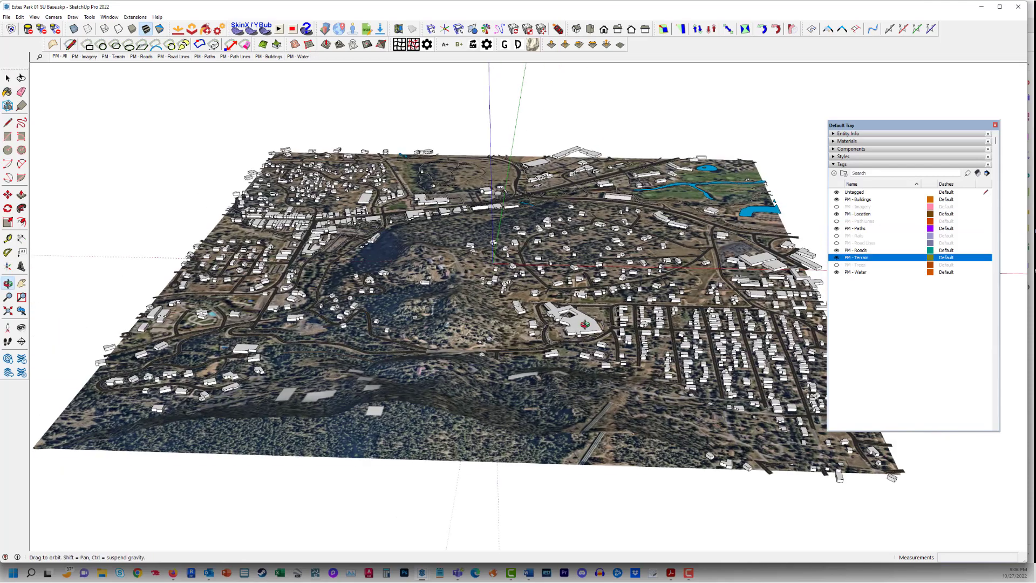
middle_drag(744, 345, 731, 314)
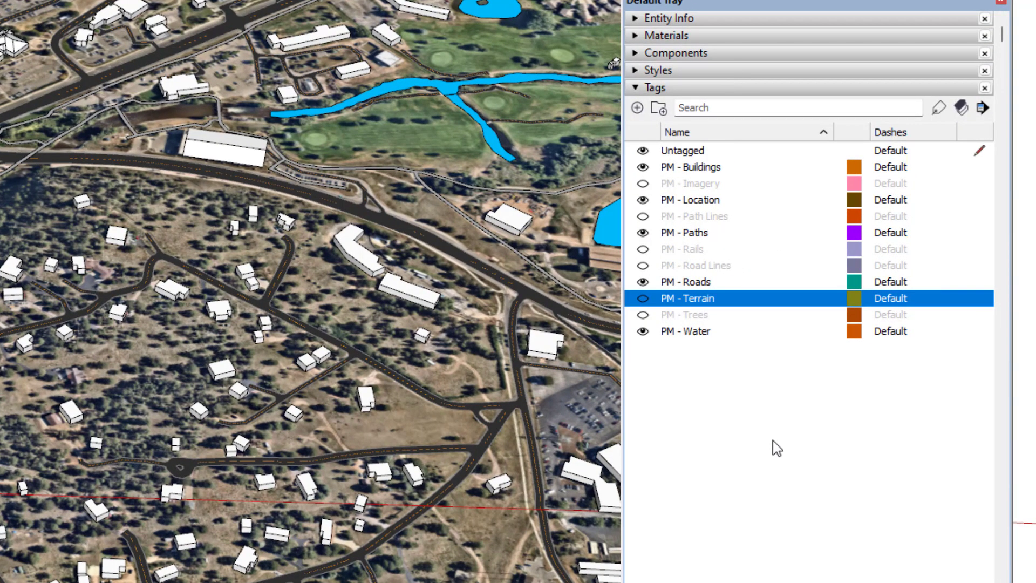
Hide the PM - Location tag so that only the buildings, paths, roads and water are shown
click(644, 200)
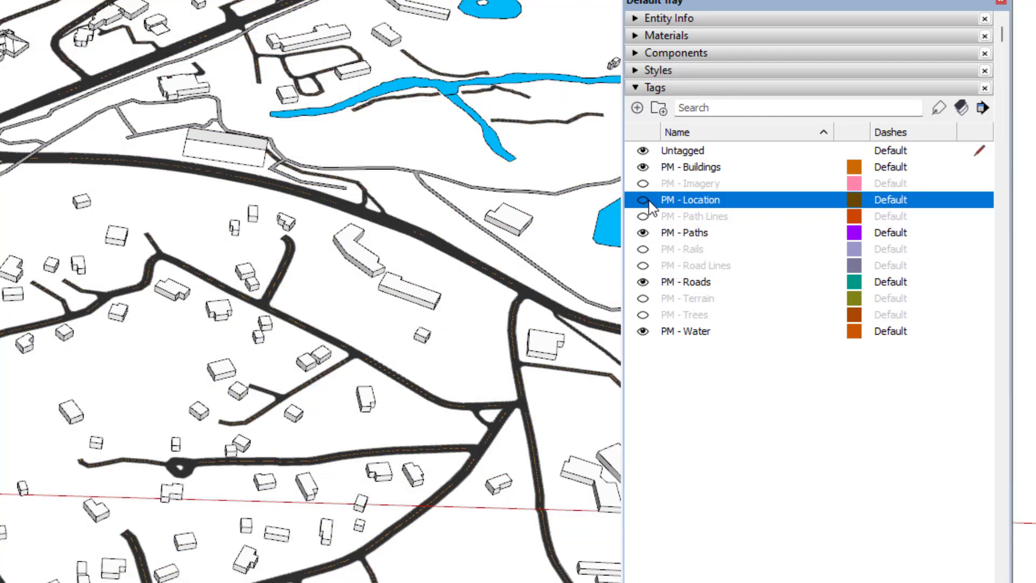
scroll(106, 504, down, 3)
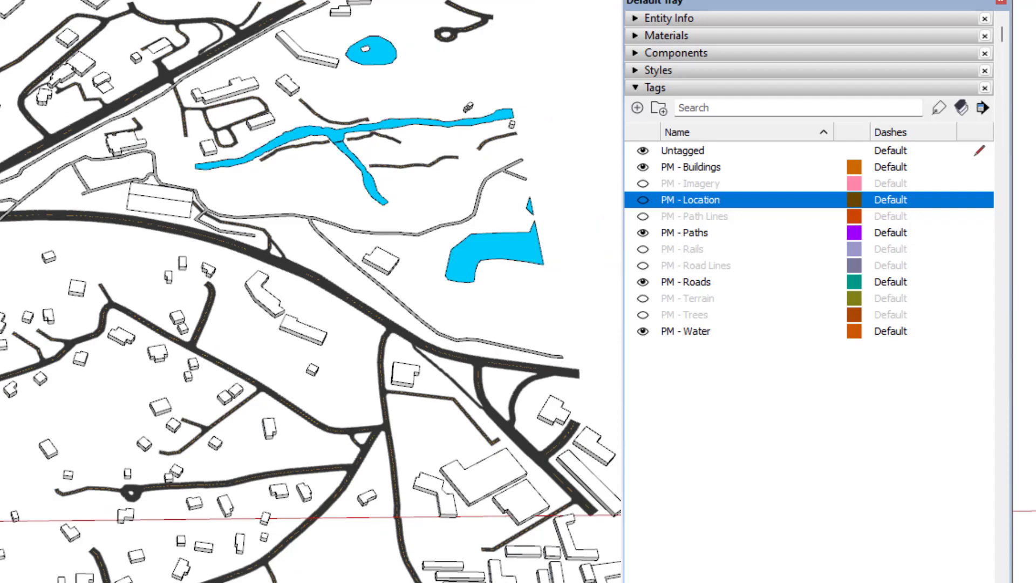
scroll(310, 291, down, 2)
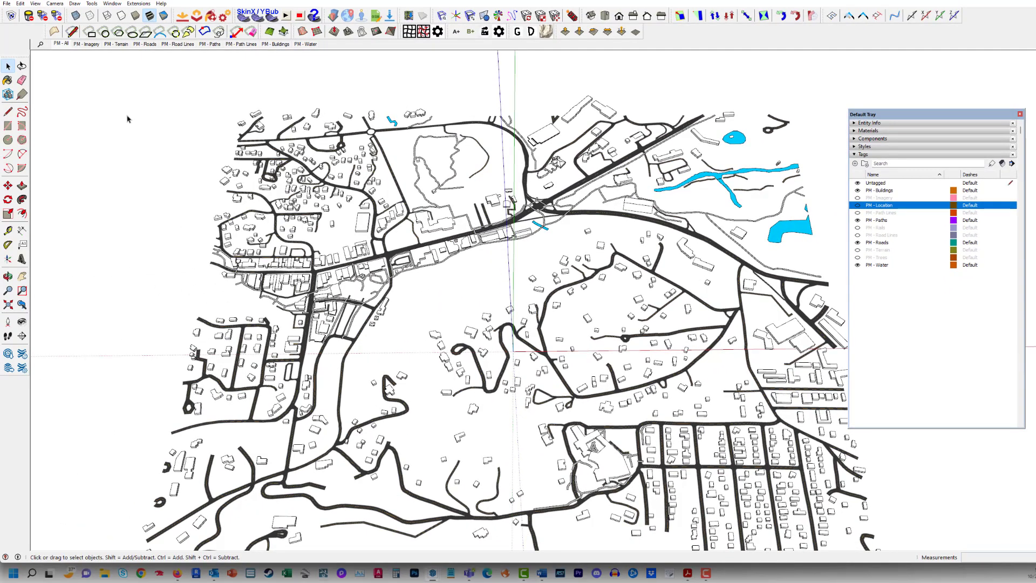
Set the camera to Parallel Projection and switch to the Top view
click(55, 4)
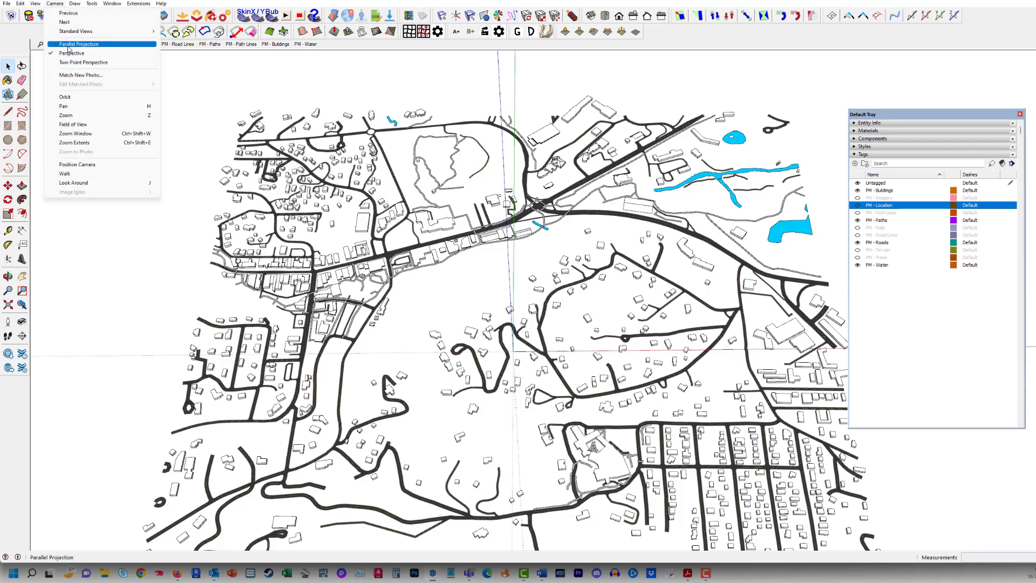
click(68, 45)
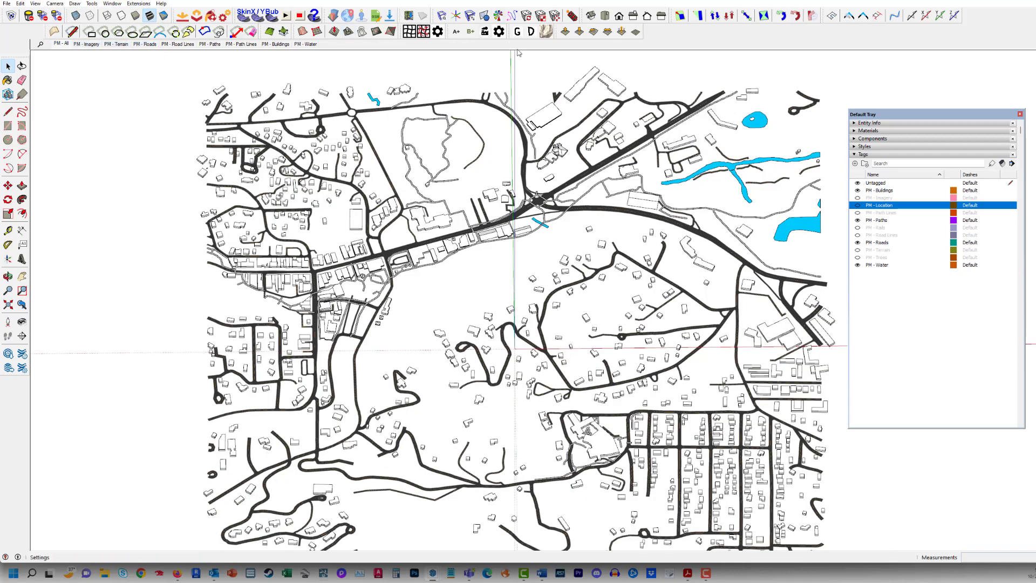
click(605, 15)
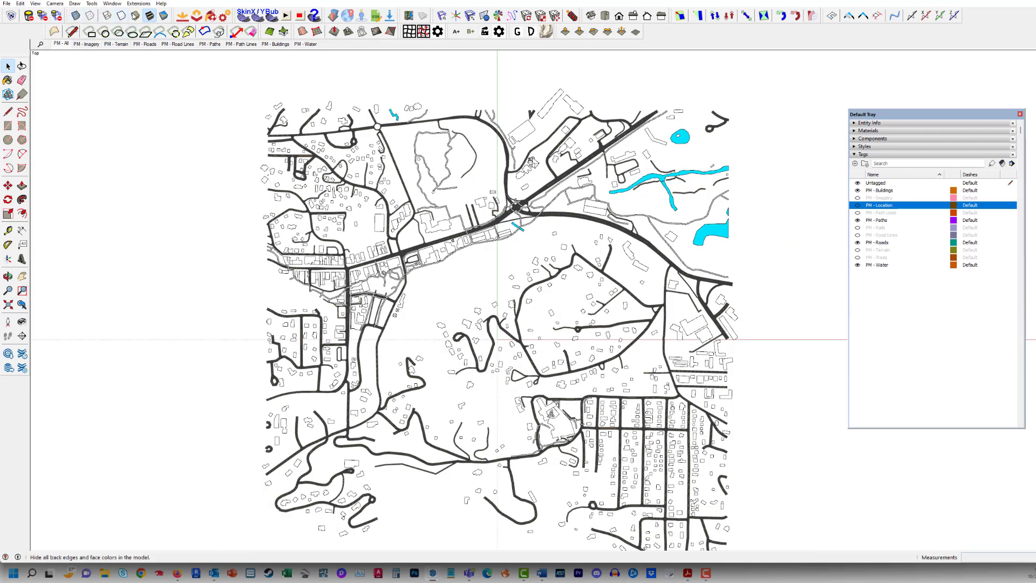
Display the model in Hidden Line style and turn on the PM - Path Lines and PM - Road Lines tags
click(108, 16)
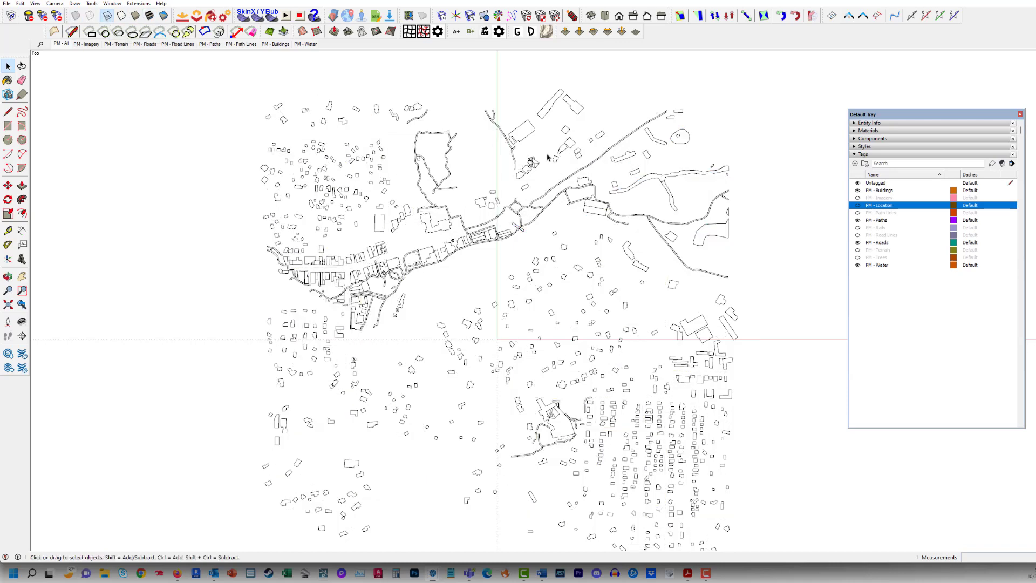
scroll(463, 212, down, 1)
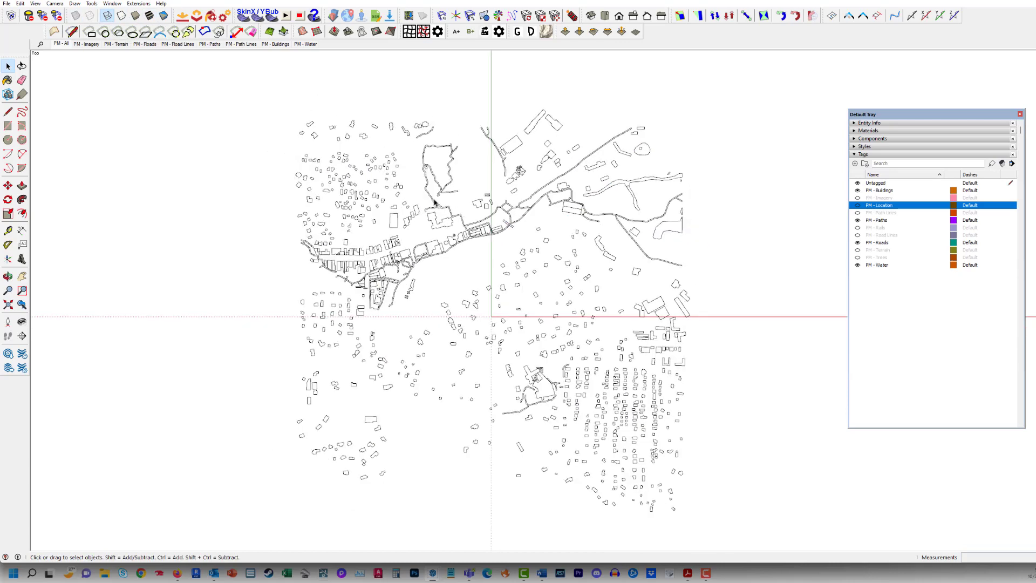
click(857, 213)
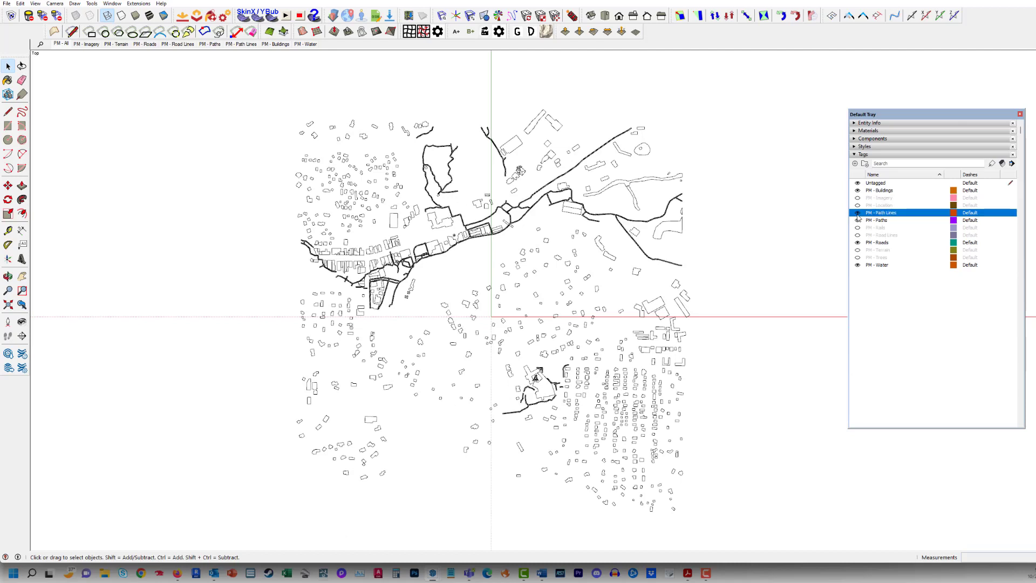
click(859, 235)
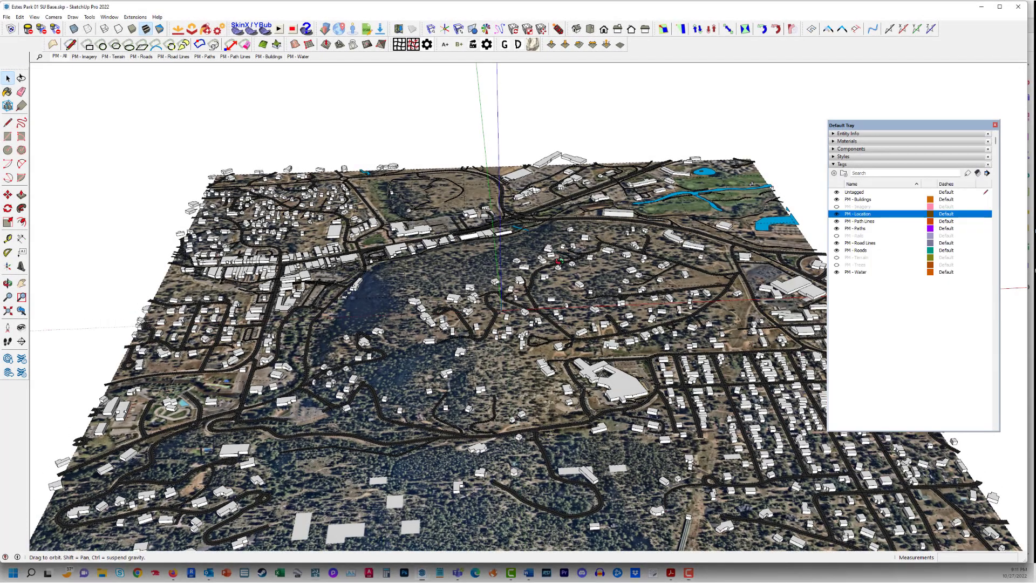
Turn off the PM - Location tag again in the perspective view to remove the imagery from behind the linework
middle_drag(558, 261, 559, 253)
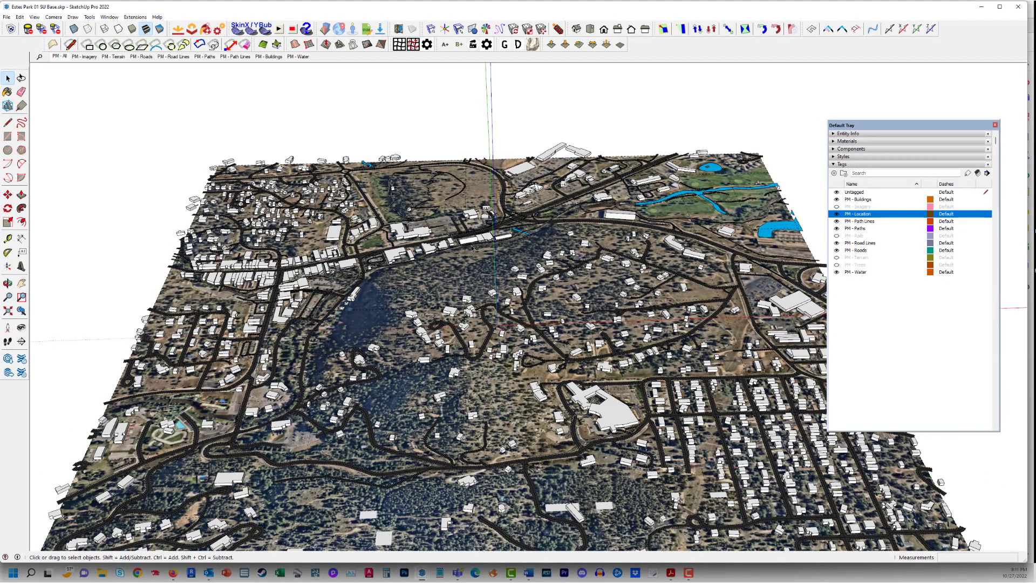
scroll(471, 248, down, 2)
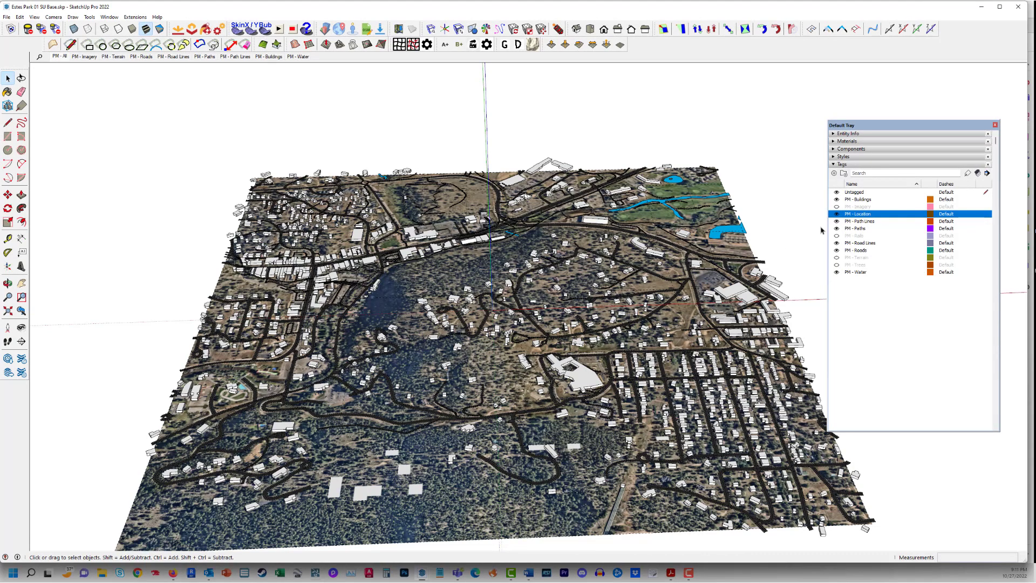
click(836, 214)
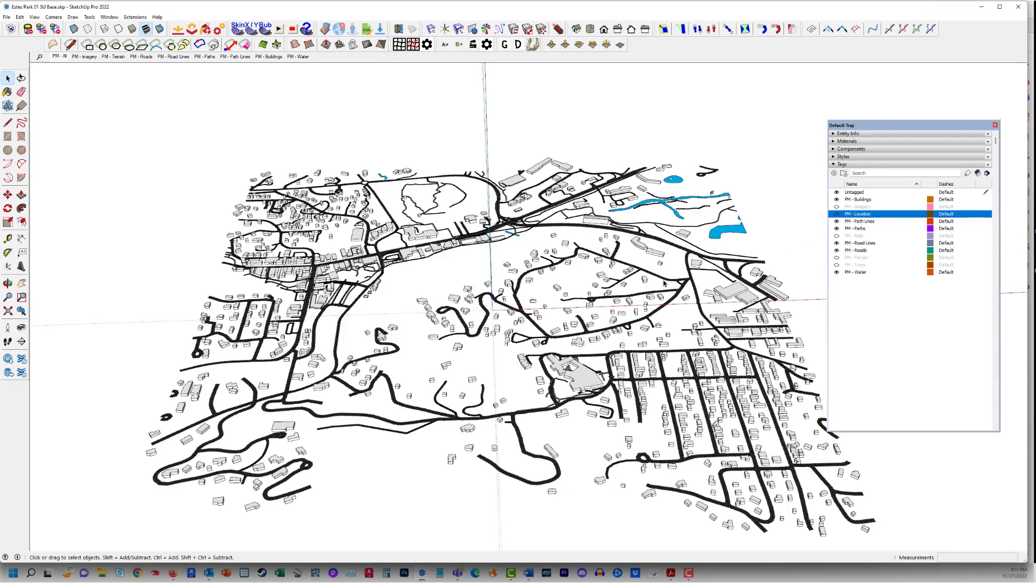
scroll(518, 270, up, 5)
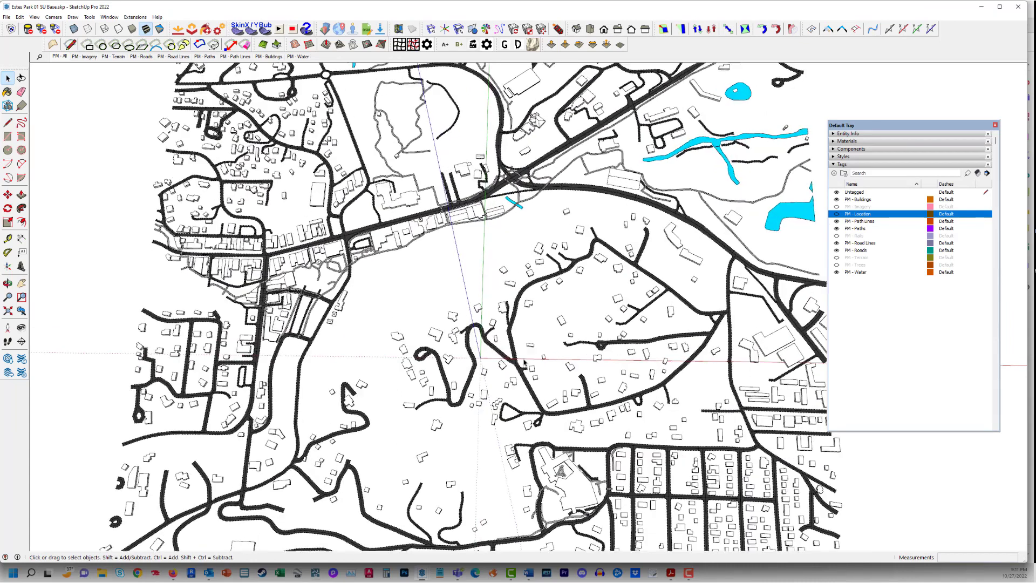
scroll(524, 362, up, 1)
Select the imported roads group and open it for editing with the rest of the model hidden
key(ctrl+a)
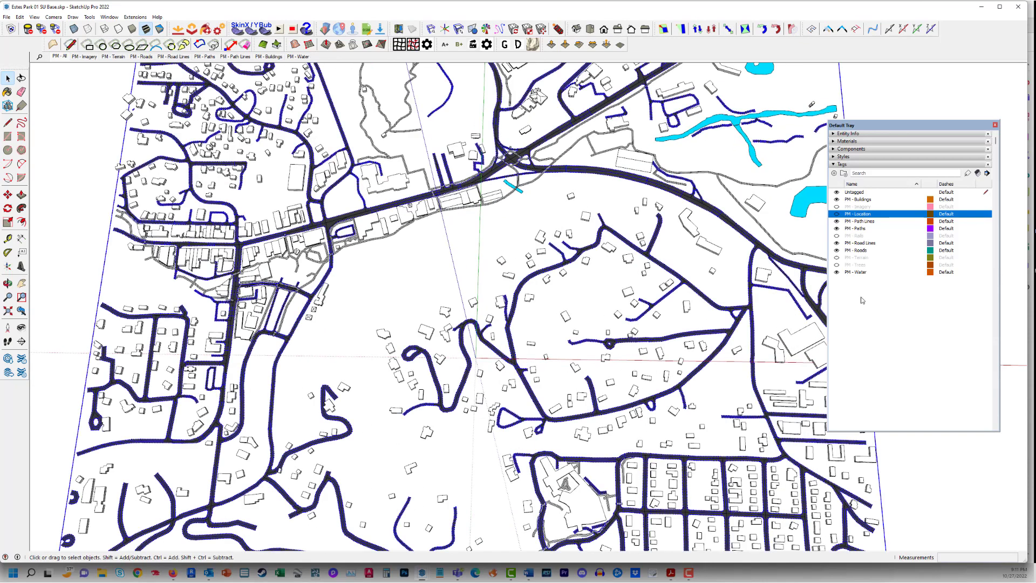
scroll(484, 359, up, 2)
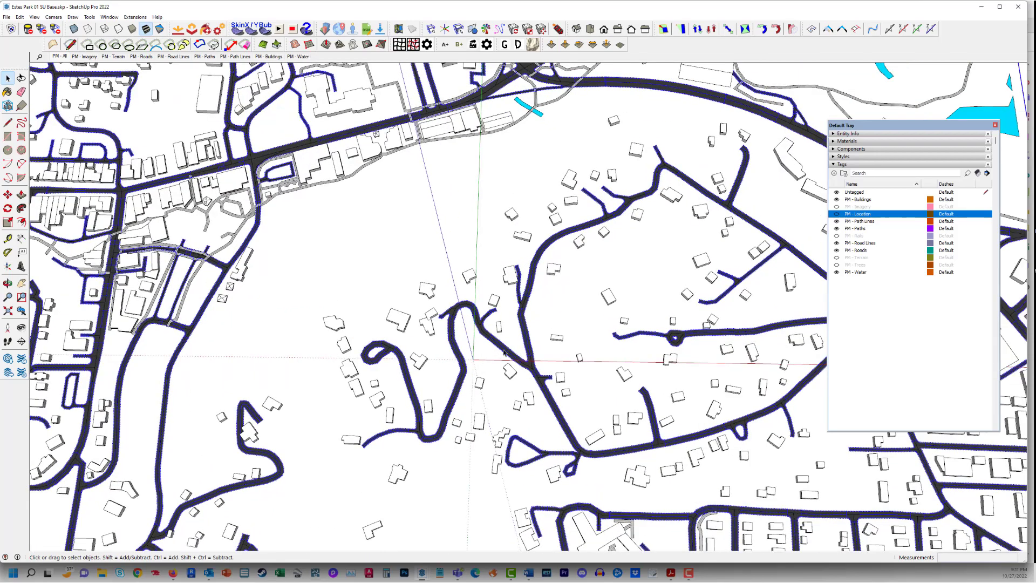
click(501, 355)
scroll(527, 358, up, 3)
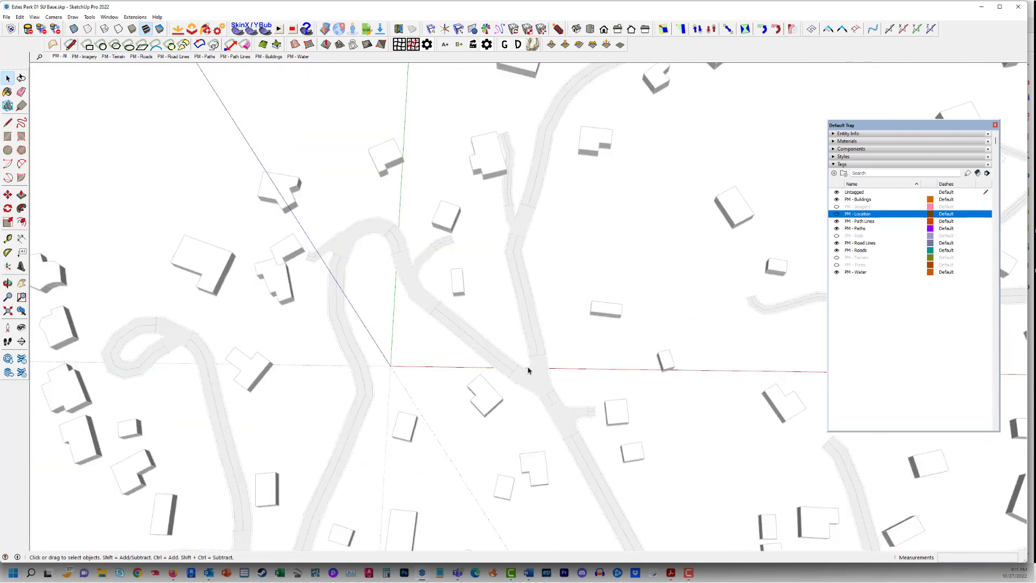
scroll(535, 380, down, 5)
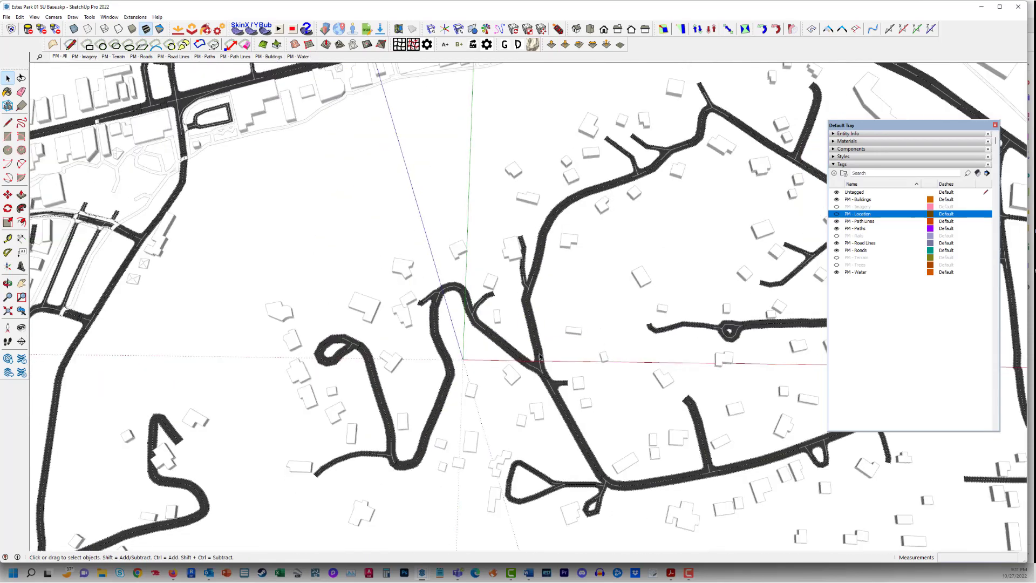
scroll(540, 356, up, 5)
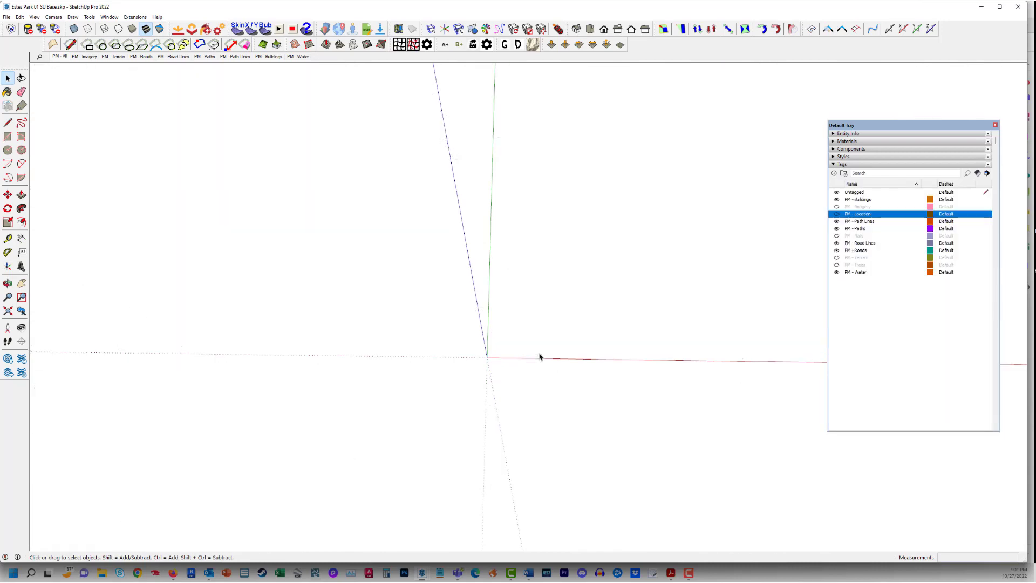
scroll(544, 372, down, 10)
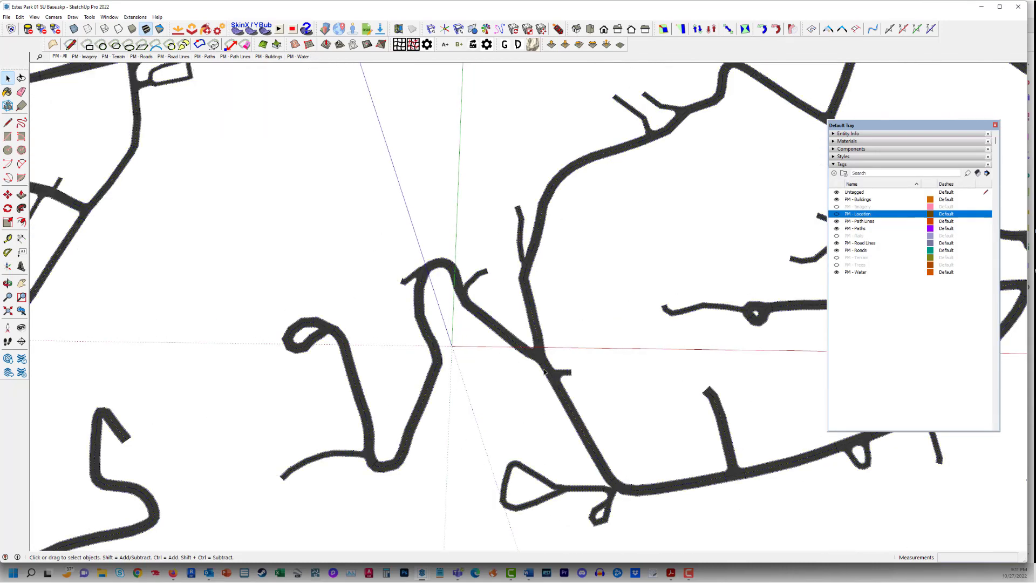
mouse_move(497, 215)
middle_down()
mouse_move(498, 198)
mouse_move(499, 215)
middle_up()
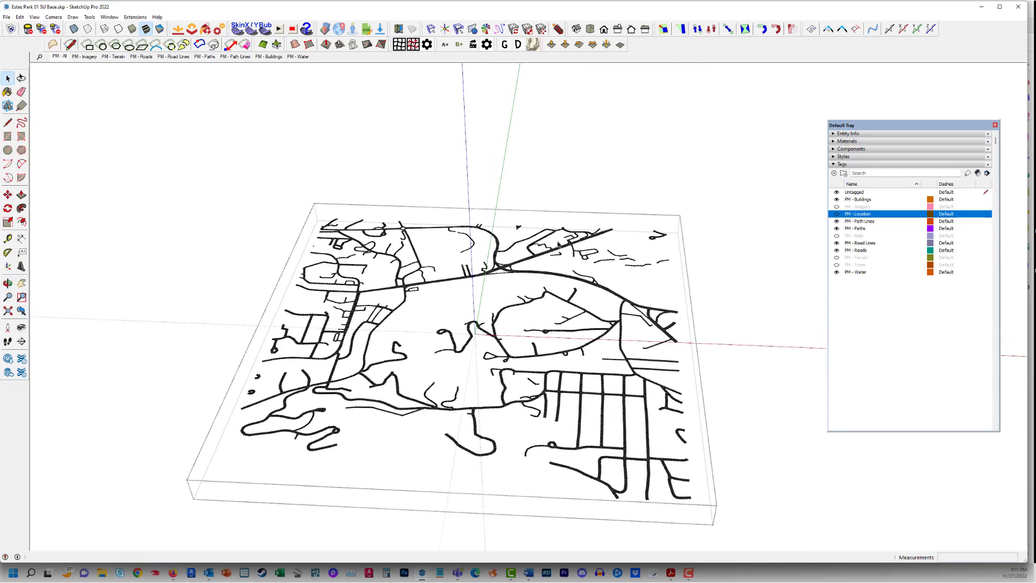
Select everything inside the open roads group and explode the nested road segment groups
drag(785, 518, 232, 162)
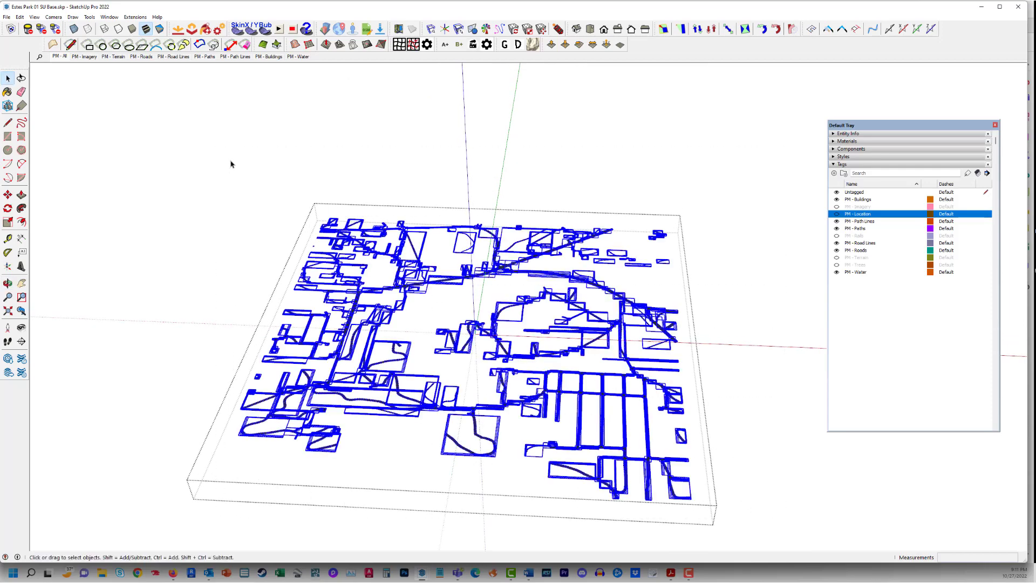
scroll(507, 308, up, 3)
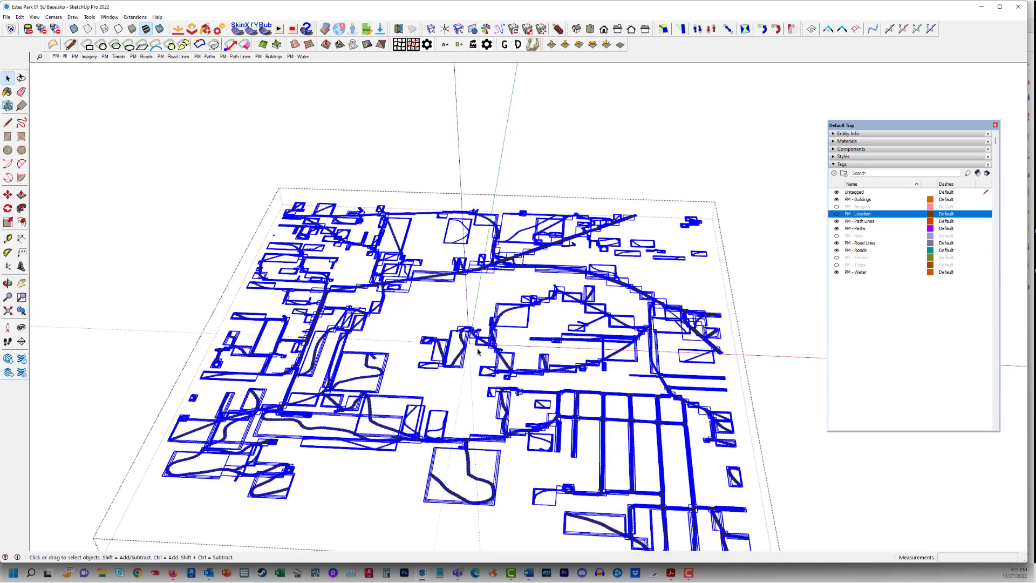
scroll(505, 348, up, 6)
scroll(506, 350, up, 10)
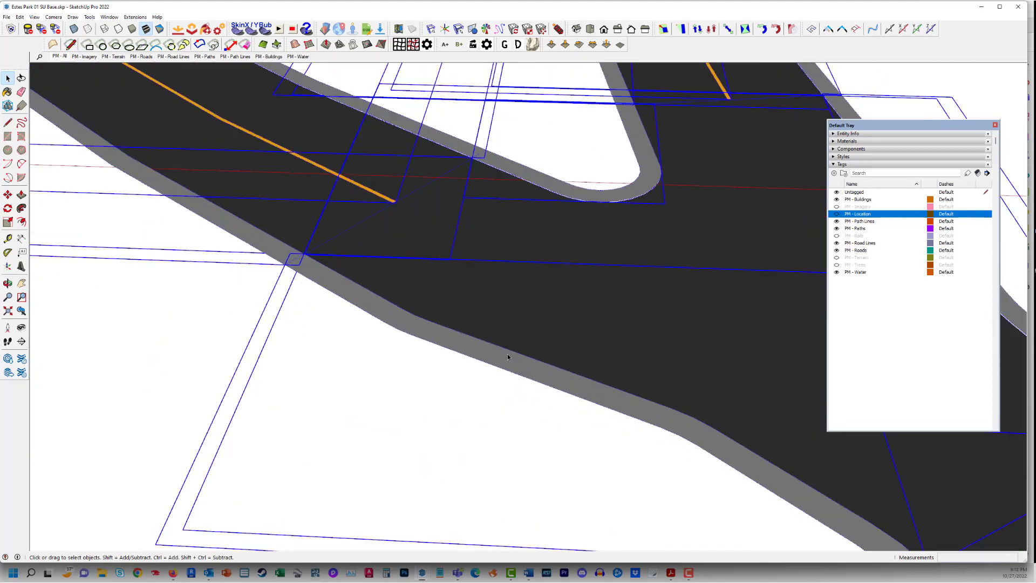
scroll(383, 311, up, 2)
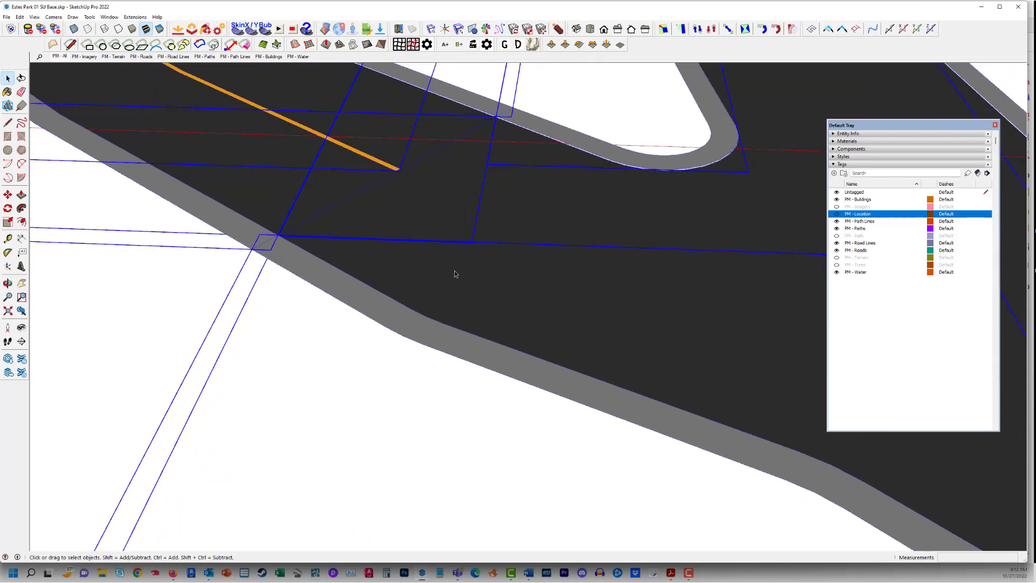
scroll(455, 274, down, 4)
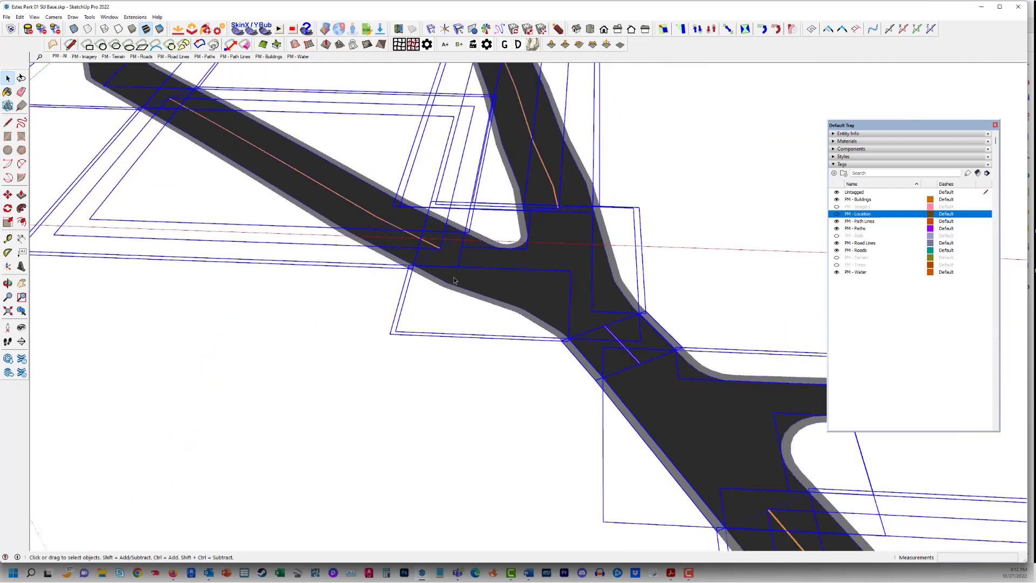
scroll(453, 280, down, 5)
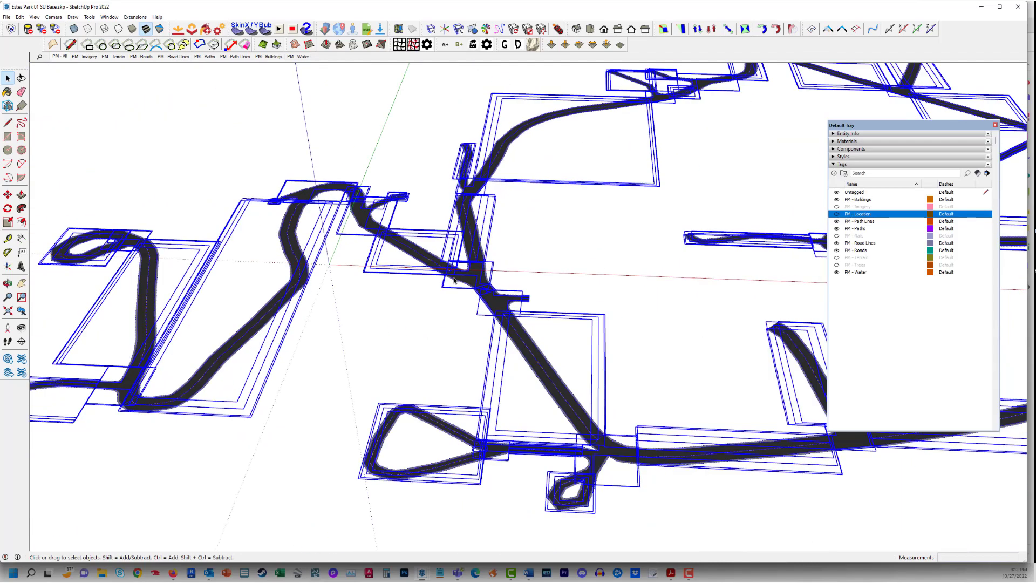
scroll(469, 282, down, 3)
right_click(469, 273)
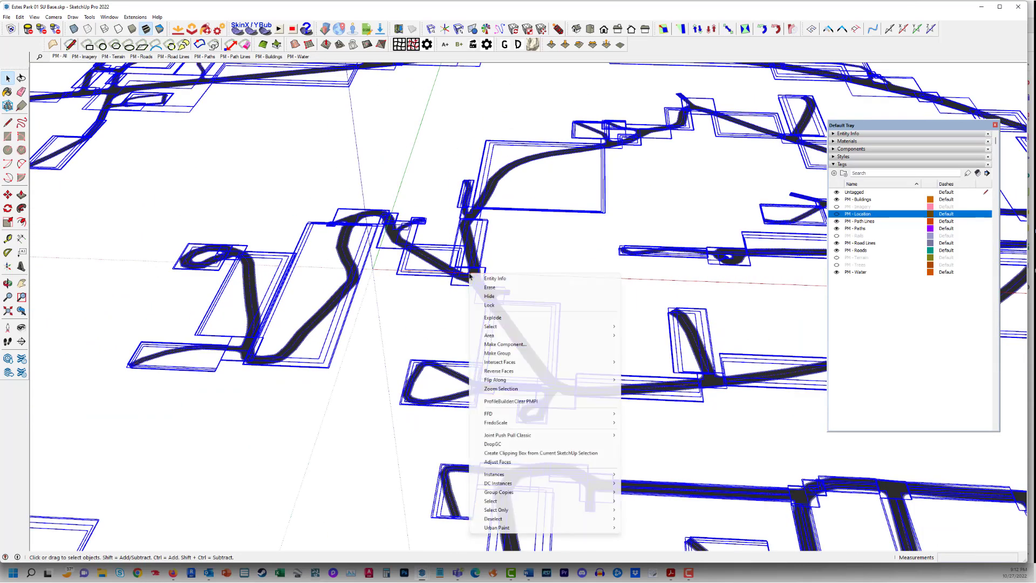
click(504, 317)
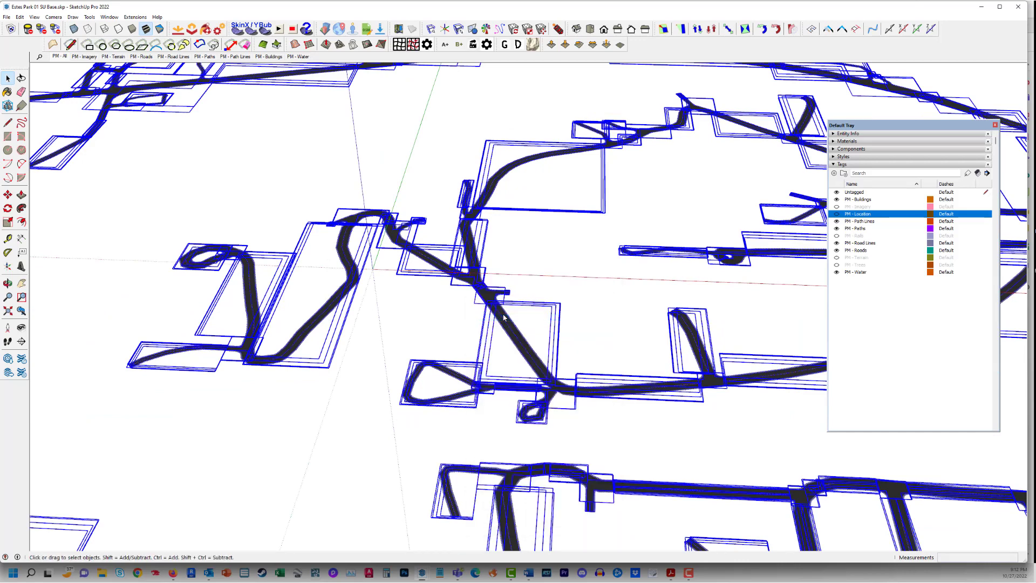
click(744, 231)
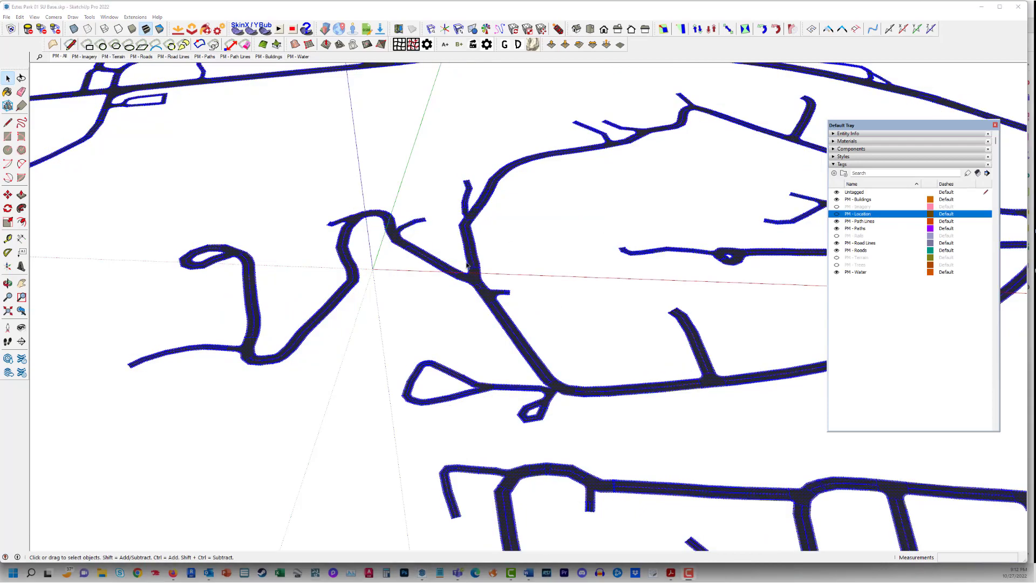
Explode the selected road geometry a second time to break up the remaining nested groups, including the road centre lines
scroll(478, 272, down, 3)
scroll(479, 274, down, 2)
scroll(481, 275, up, 12)
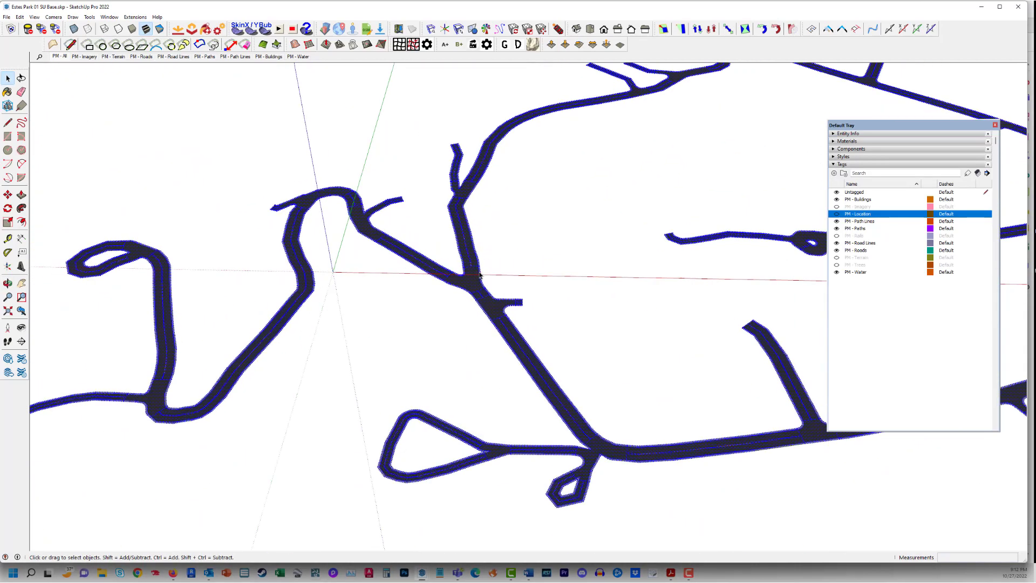
scroll(485, 279, up, 3)
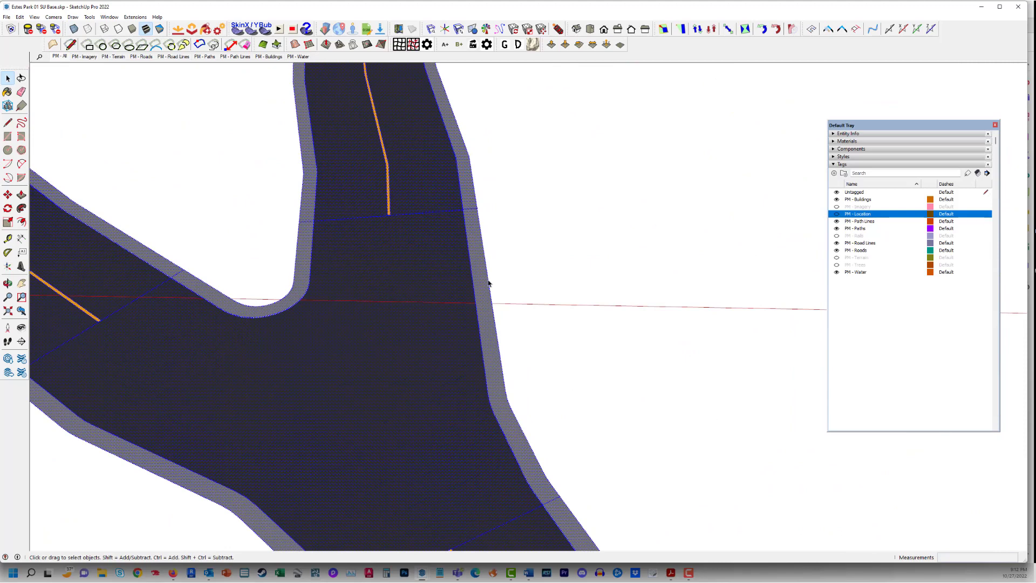
right_click(488, 281)
click(503, 272)
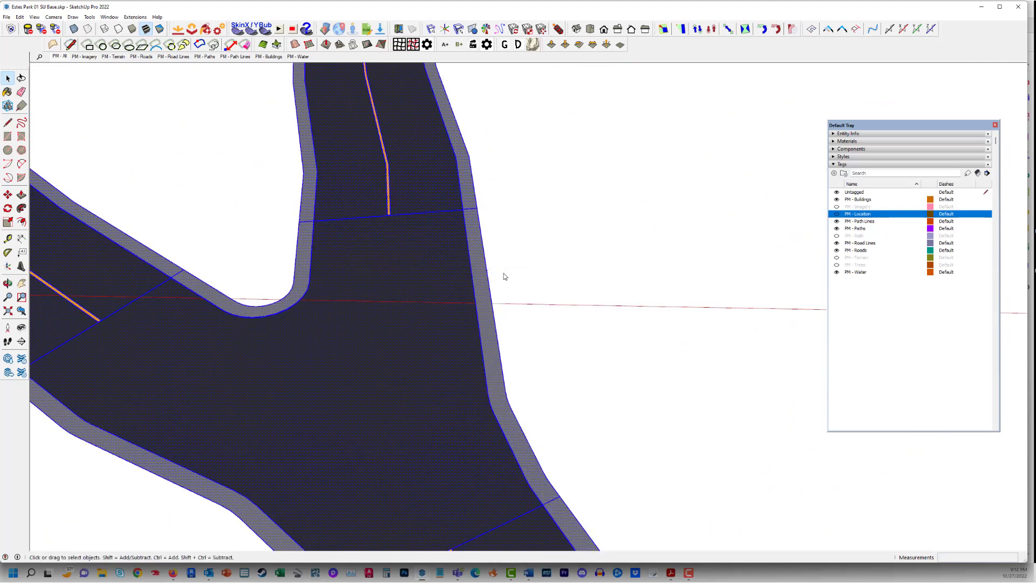
Undock the Styles toolbar and float it over the upper part of the drawing area
scroll(504, 276, down, 10)
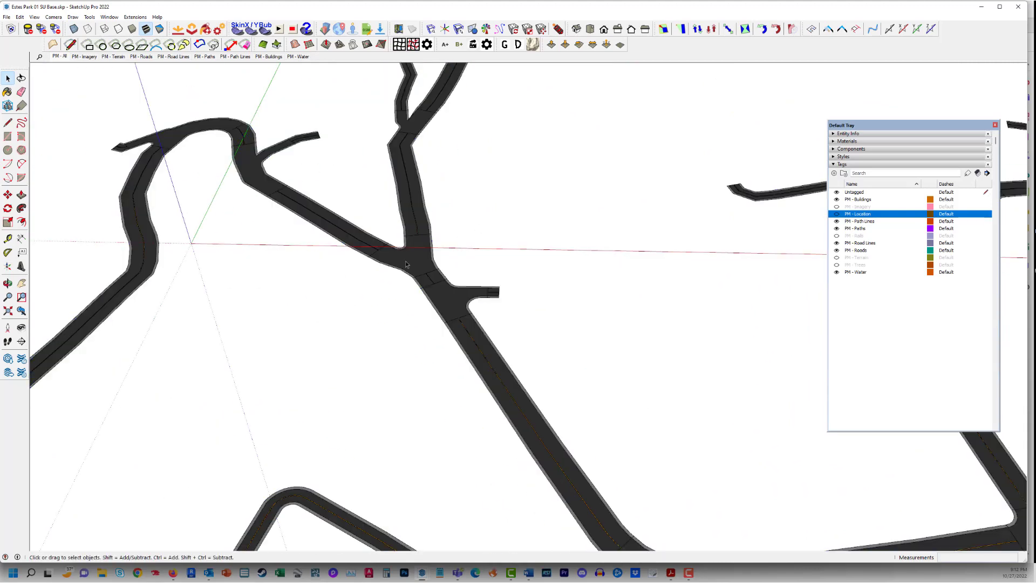
scroll(406, 264, down, 10)
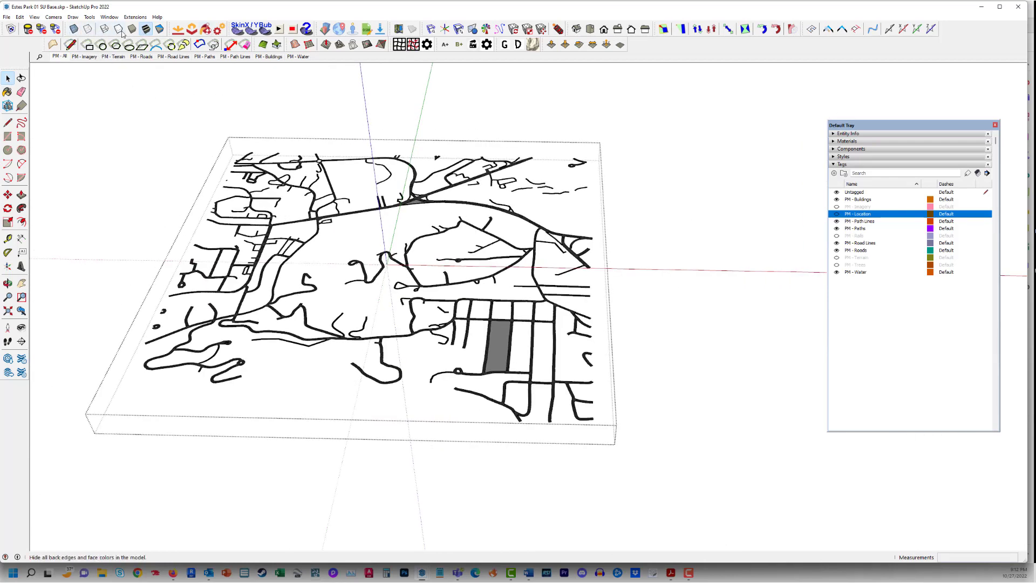
right_click(483, 26)
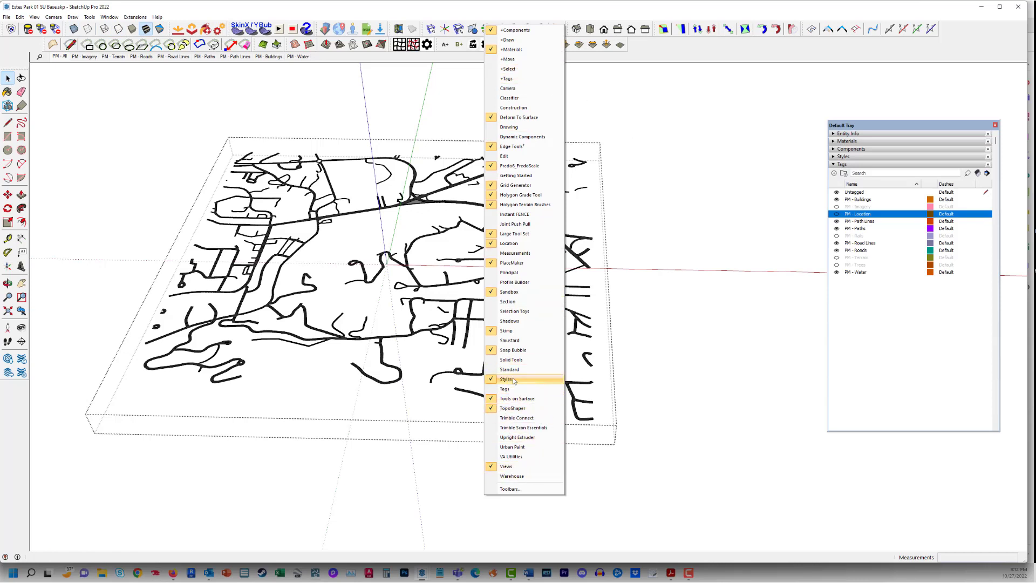
click(64, 29)
drag(65, 29, 200, 74)
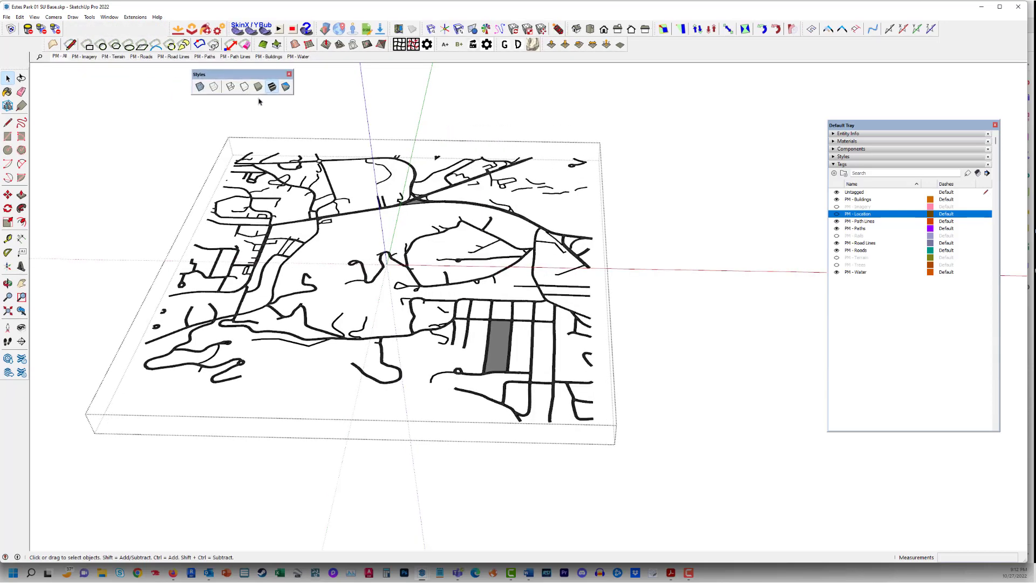
Examine the exploded road network in Wireframe from a steeper angle and return it to Shaded With Textures
click(231, 87)
middle_drag(232, 89, 253, 168)
scroll(252, 169, up, 2)
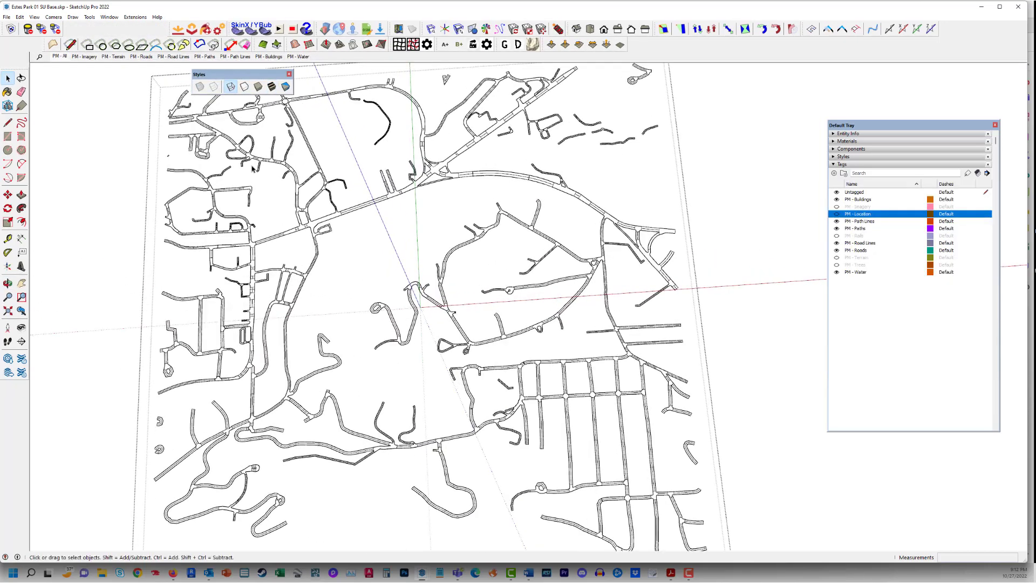
scroll(437, 206, down, 3)
middle_drag(560, 367, 277, 70)
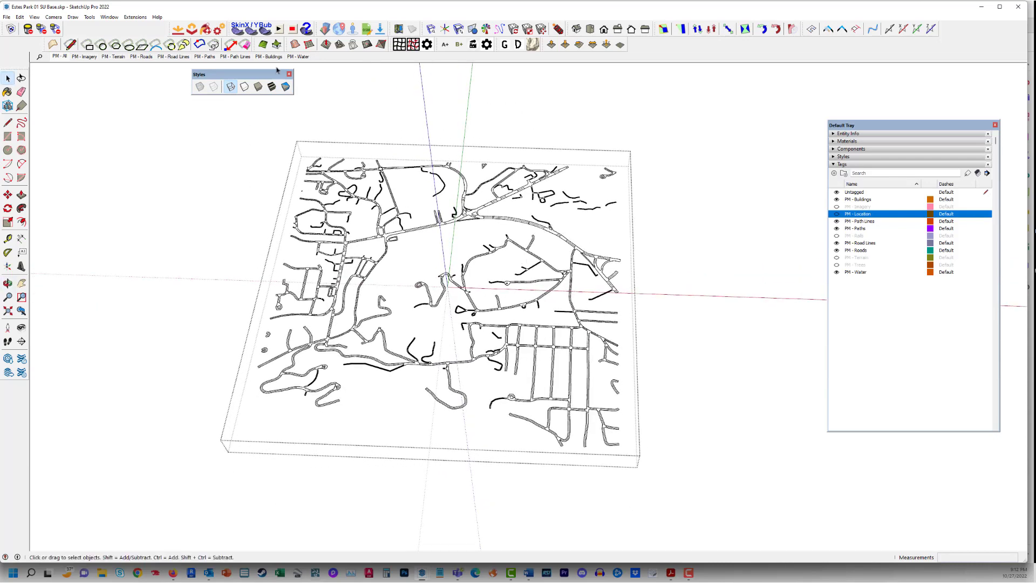
click(272, 87)
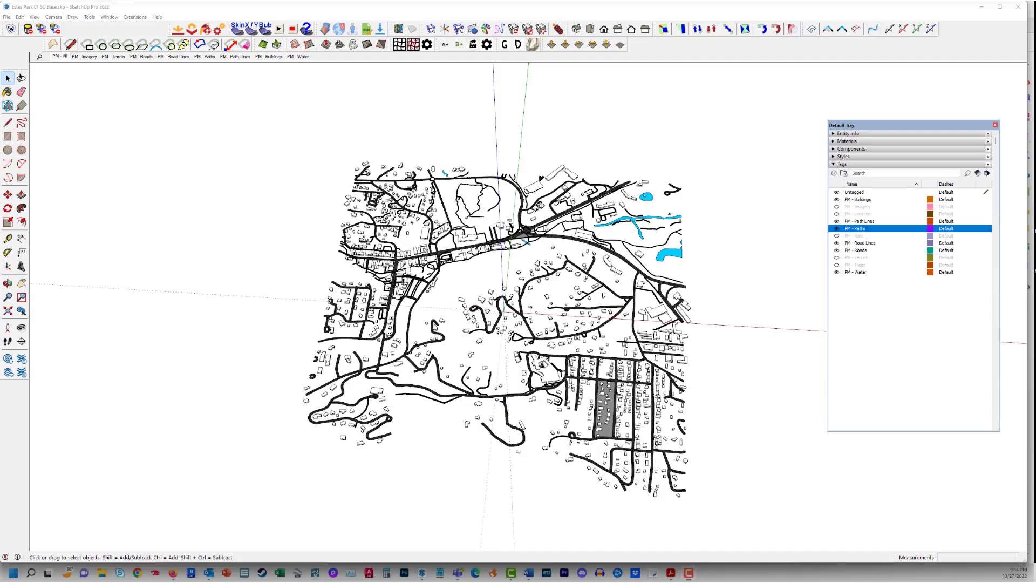
Show the Styles toolbar as a floating palette and display the roads and buildings in Wireframe
scroll(523, 318, up, 10)
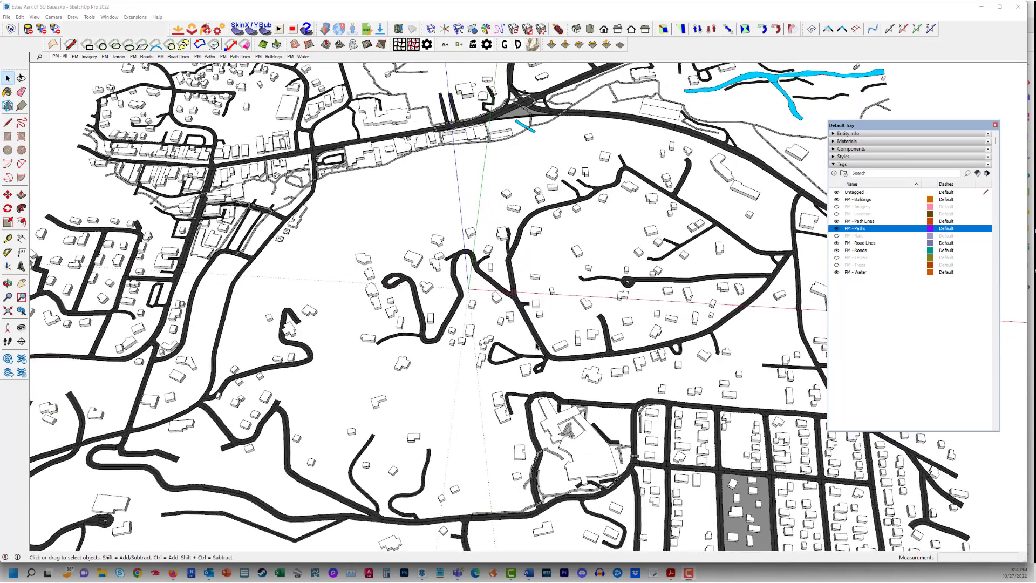
scroll(539, 342, up, 2)
scroll(539, 329, up, 3)
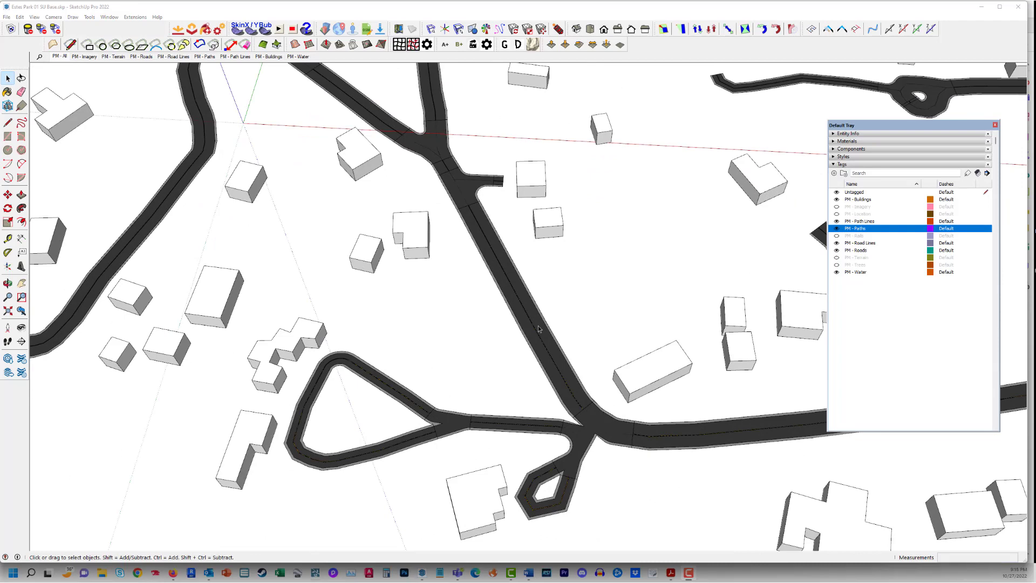
scroll(529, 326, up, 5)
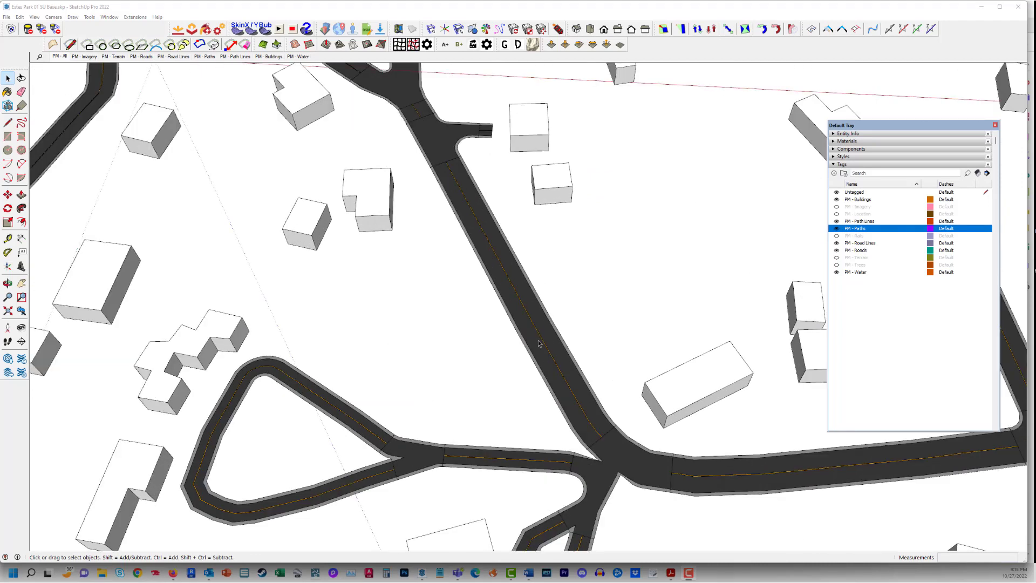
scroll(496, 263, down, 10)
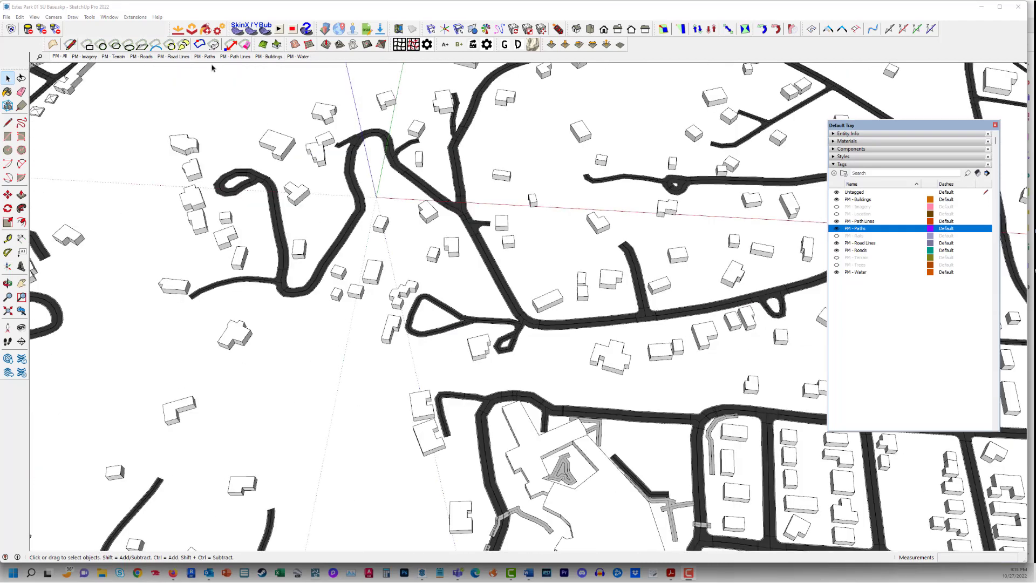
key(s)
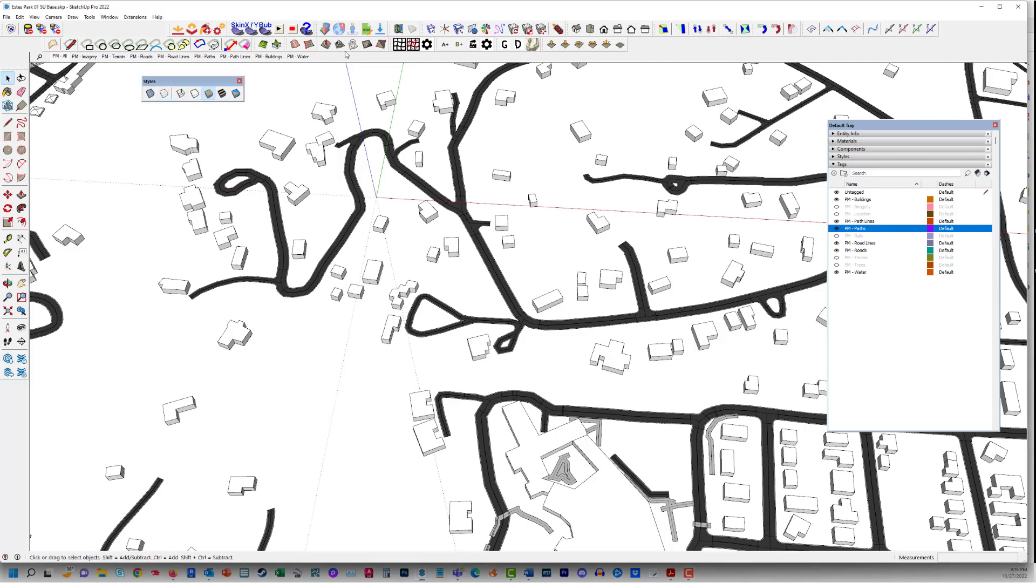
right_click(412, 47)
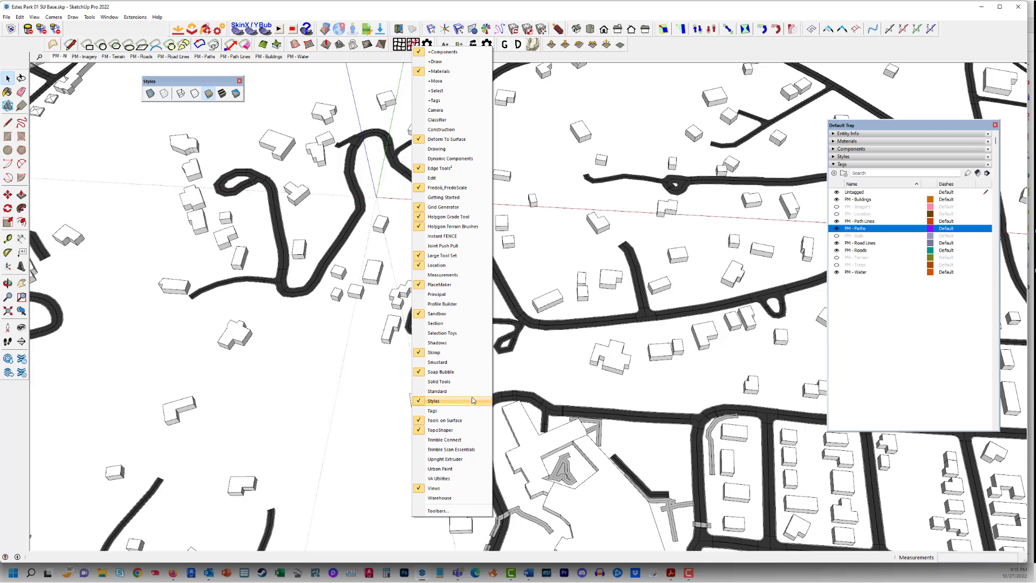
click(180, 94)
click(181, 94)
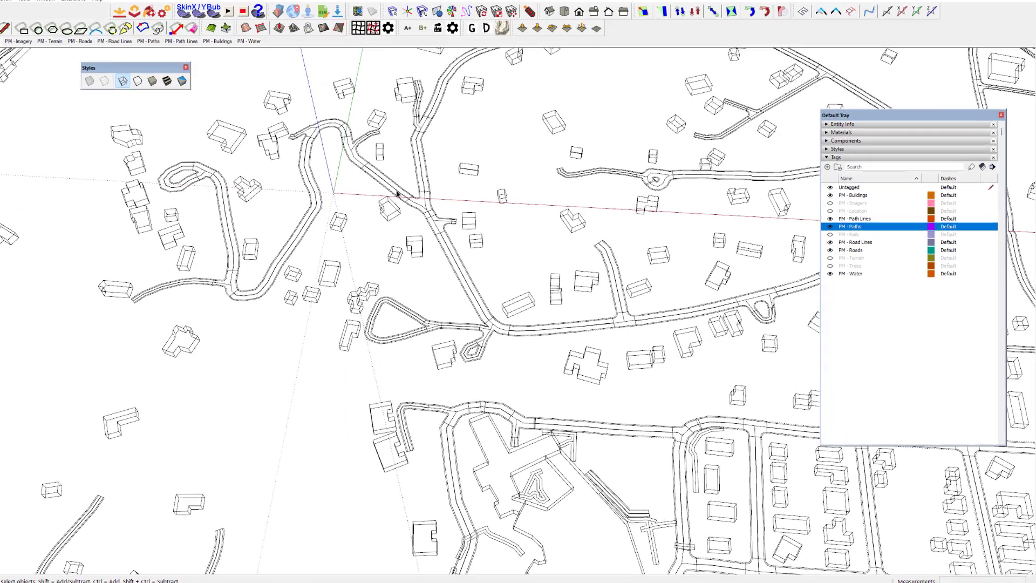
Toggle the PM - Road Lines tag off and on at a road junction to compare the centre lines with the road edges
scroll(397, 193, up, 10)
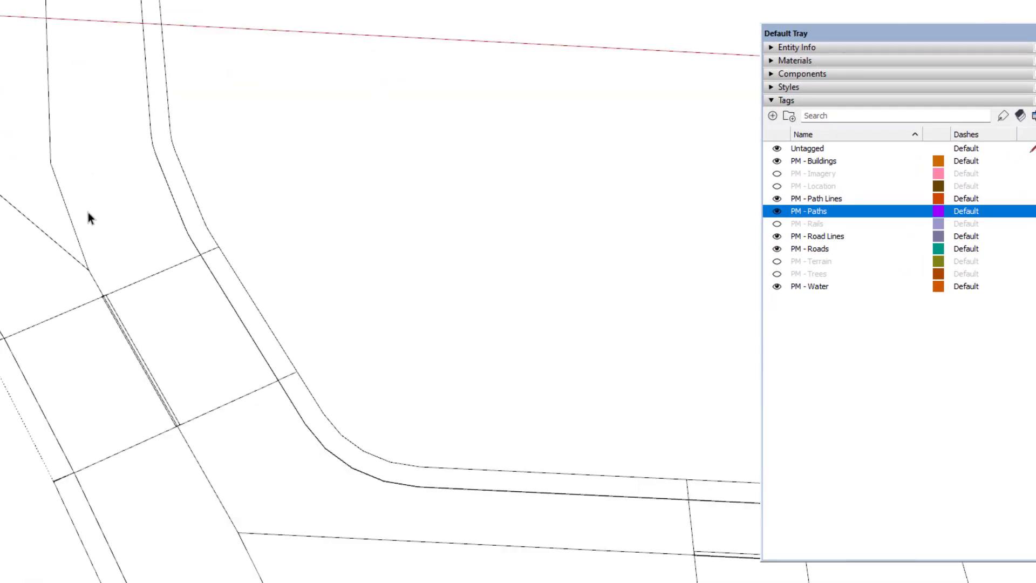
click(822, 238)
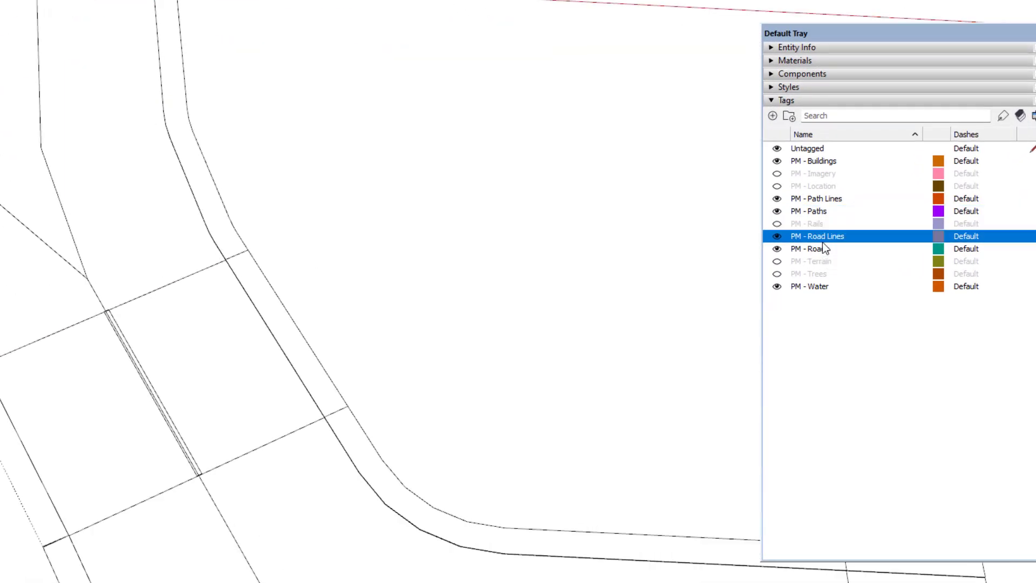
click(776, 238)
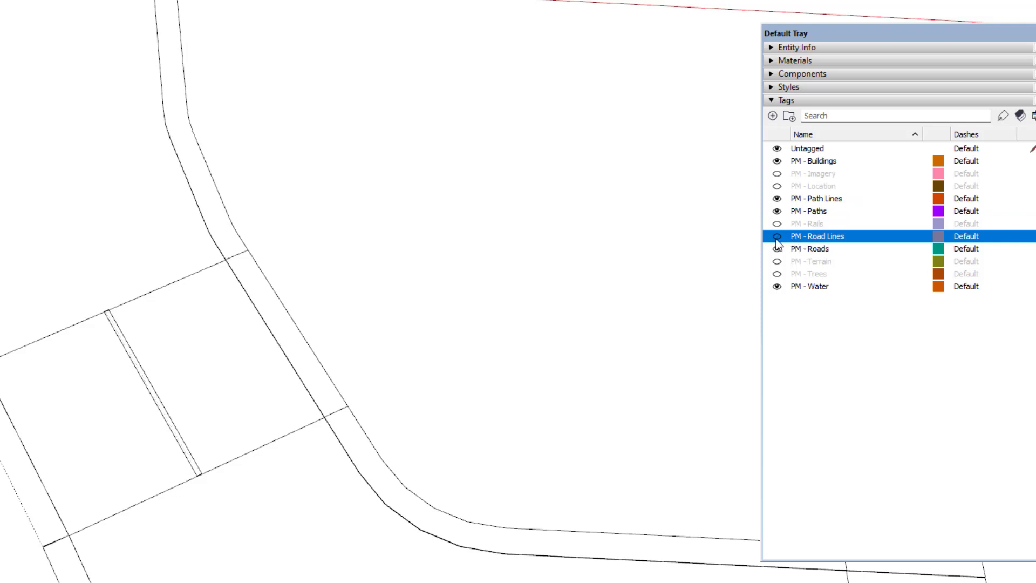
click(776, 238)
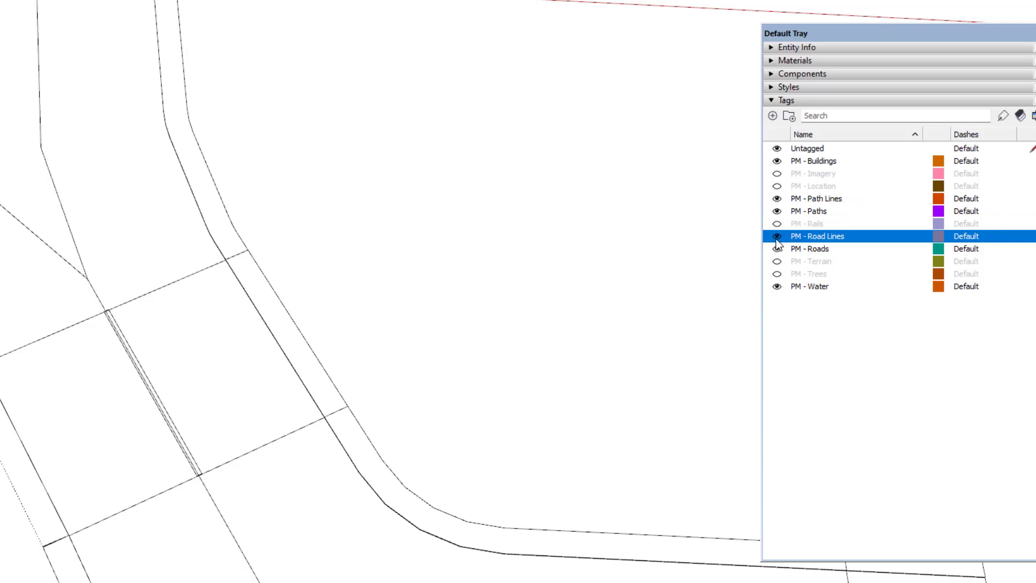
click(777, 238)
click(777, 237)
Switch the whole site model from Wireframe back to the Shaded style
scroll(162, 268, down, 5)
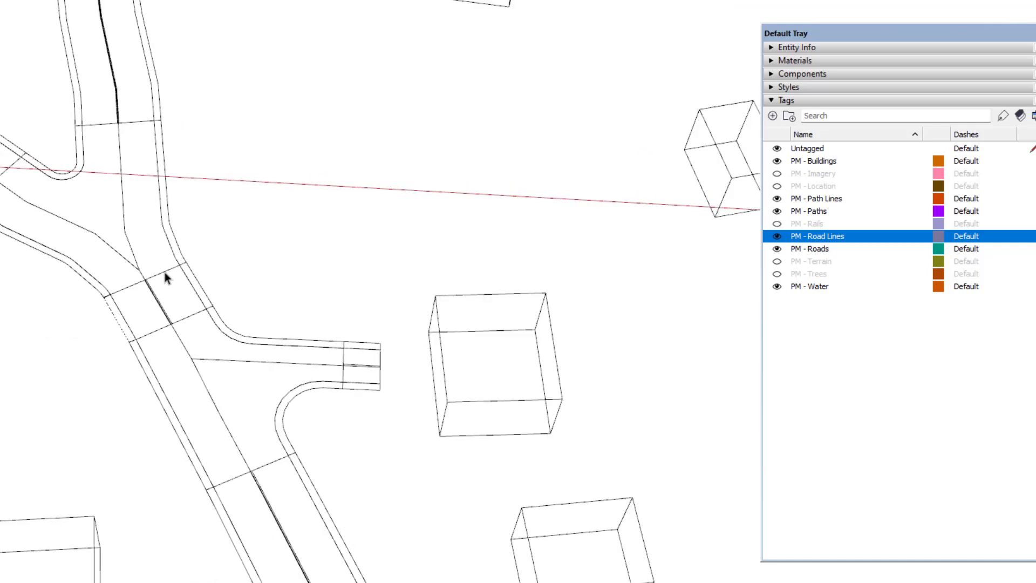
scroll(164, 272, down, 8)
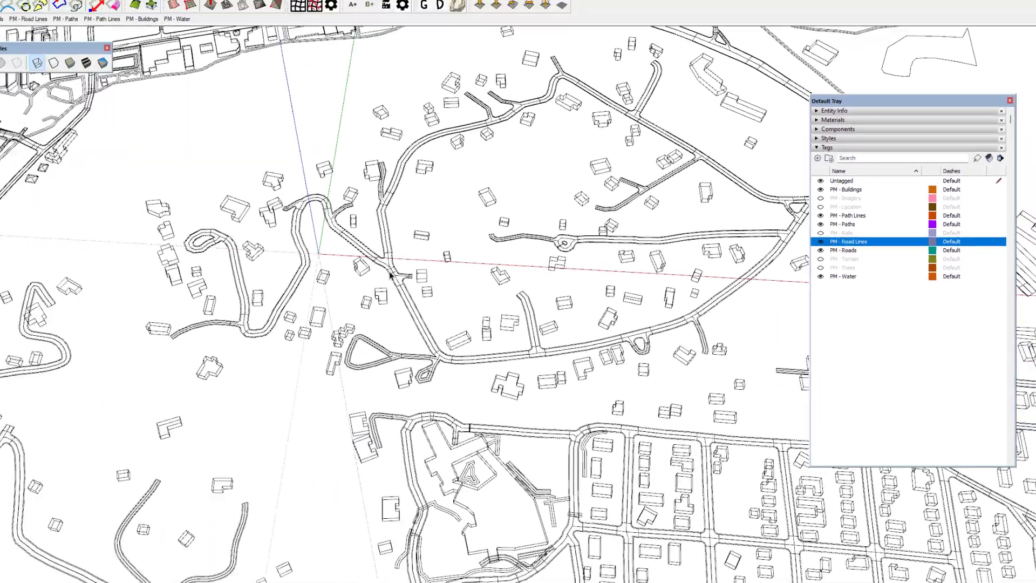
scroll(389, 274, down, 3)
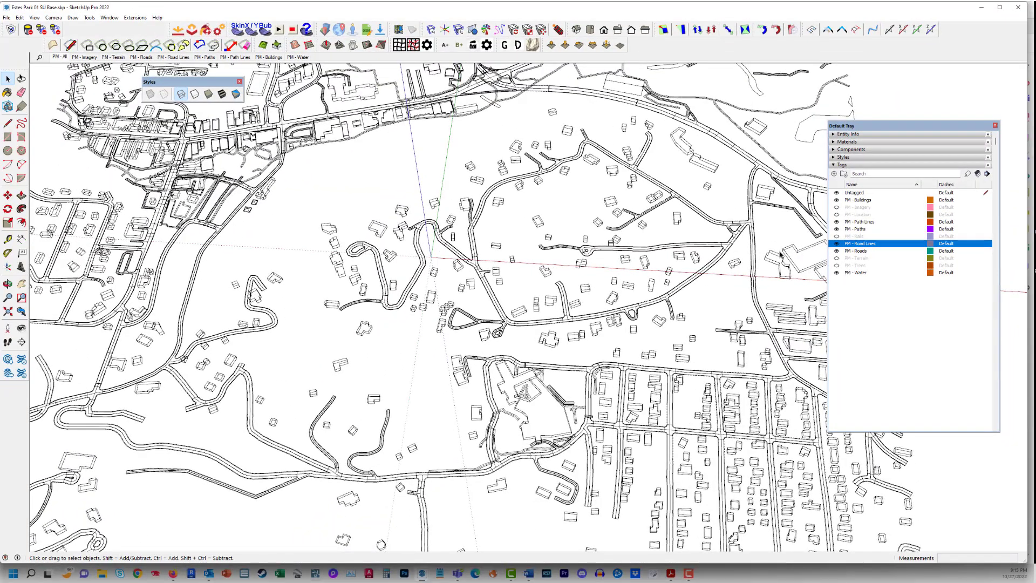
scroll(704, 296, down, 4)
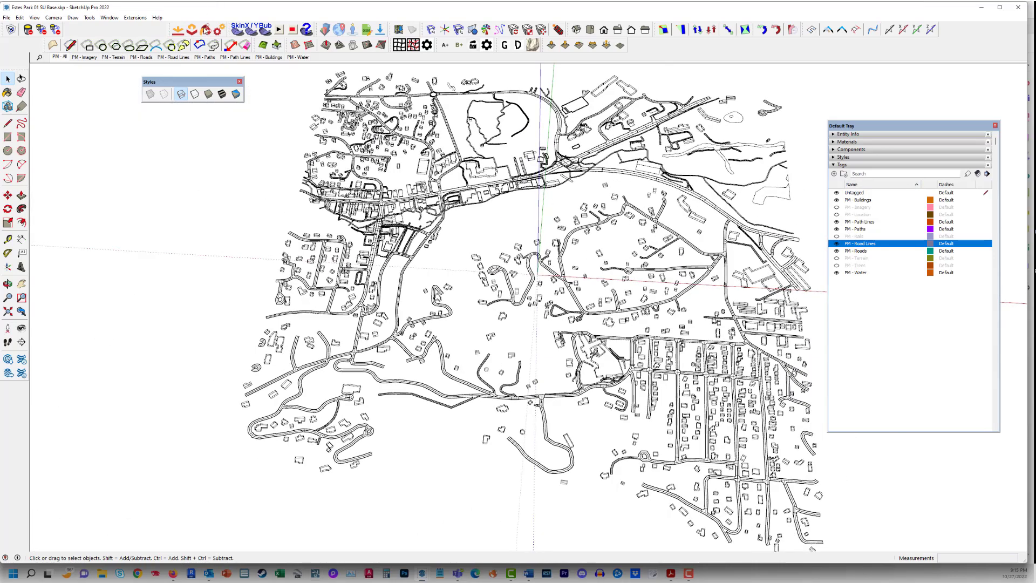
click(209, 95)
scroll(575, 306, up, 5)
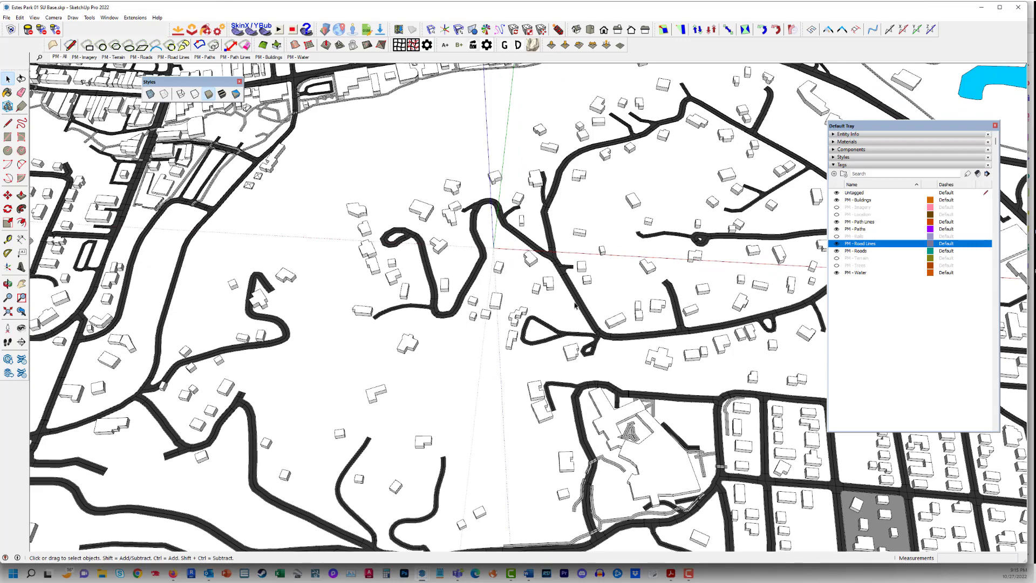
Toggle the PM - Buildings and PM - Water tags off and on to review their geometry across the whole site
scroll(575, 306, down, 3)
scroll(616, 276, down, 2)
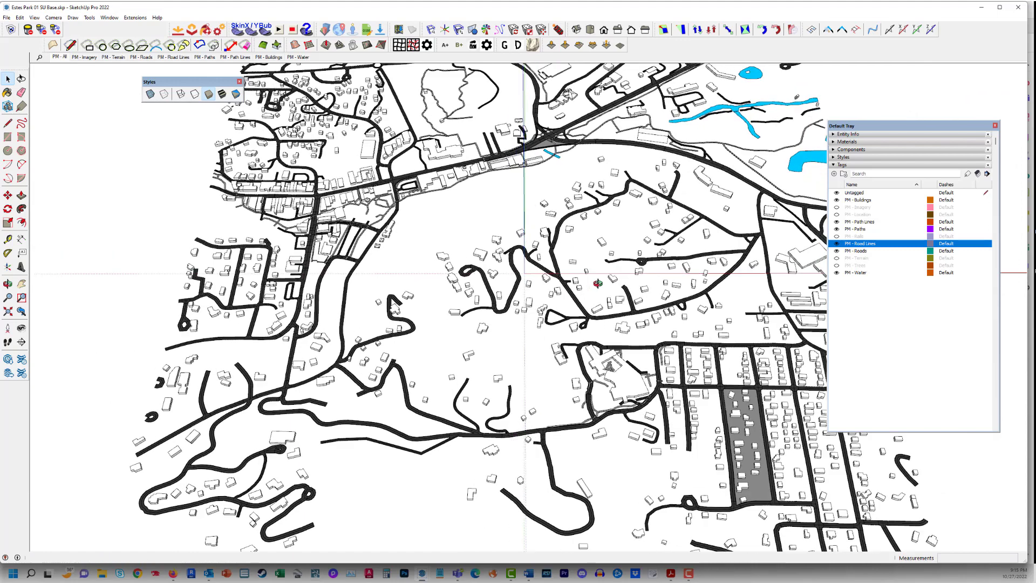
scroll(615, 276, down, 1)
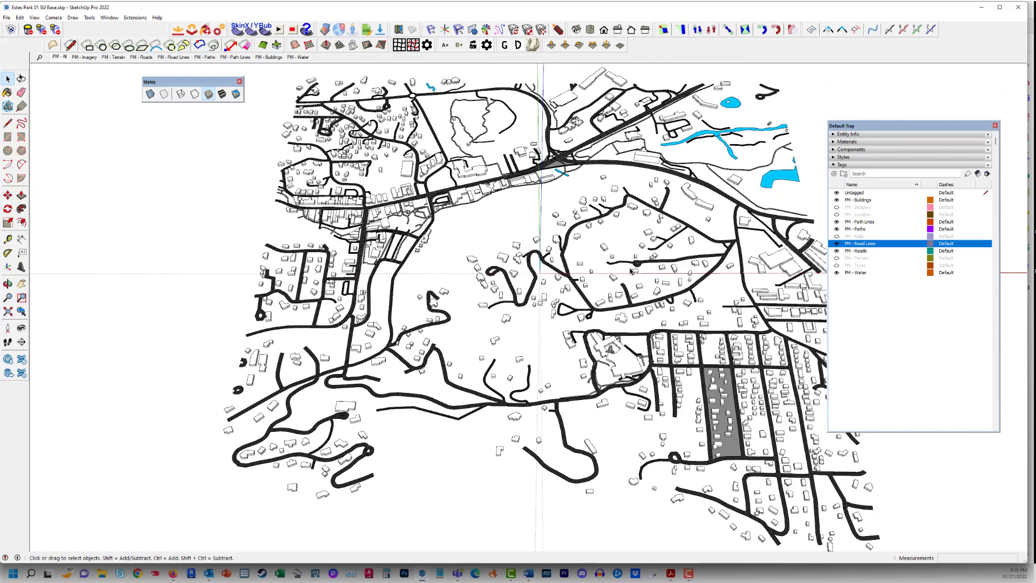
click(837, 200)
click(837, 200)
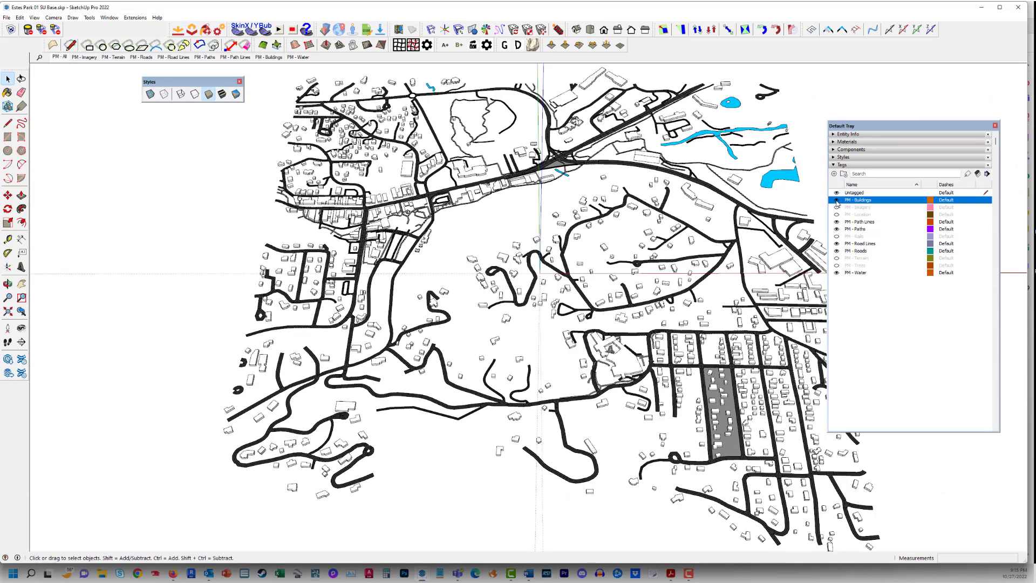
click(837, 273)
click(837, 272)
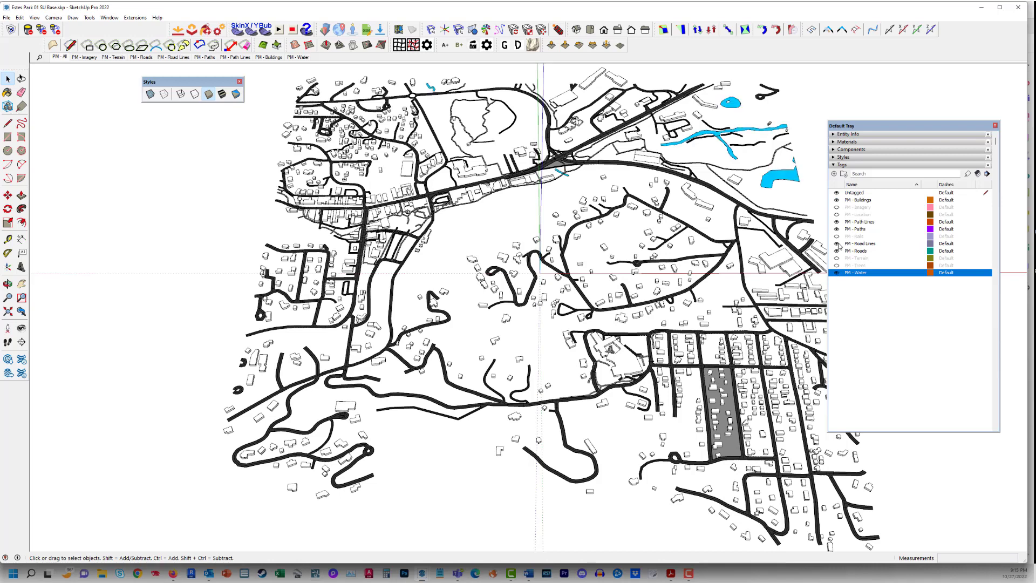
shift+middle_drag(681, 240, 625, 243)
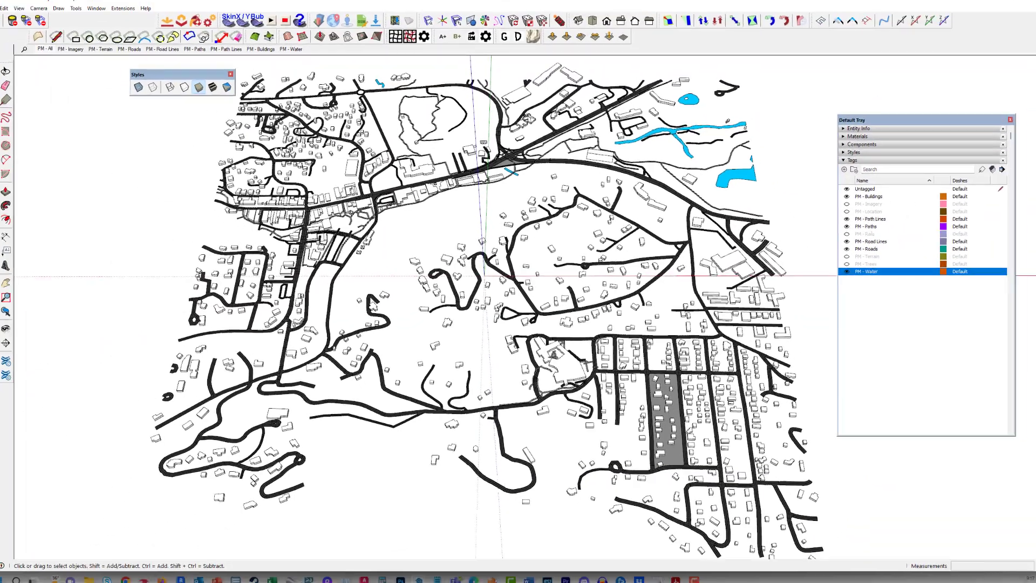
Turn on the PM - Terrain tag and view the terrain surface beneath the roads and buildings from an oblique angle
click(849, 258)
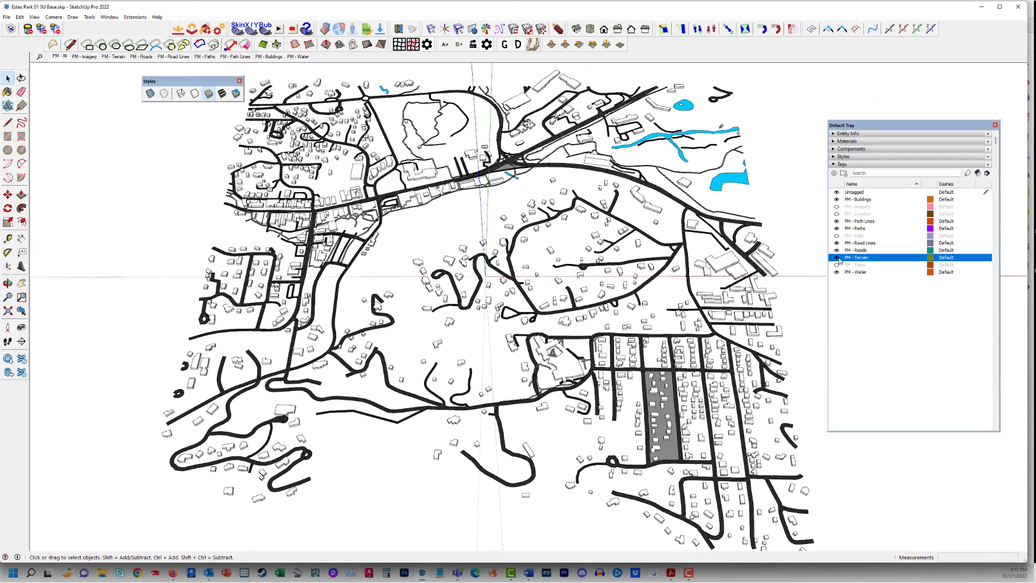
click(837, 258)
middle_drag(610, 314, 421, 302)
scroll(434, 311, up, 5)
scroll(410, 309, up, 3)
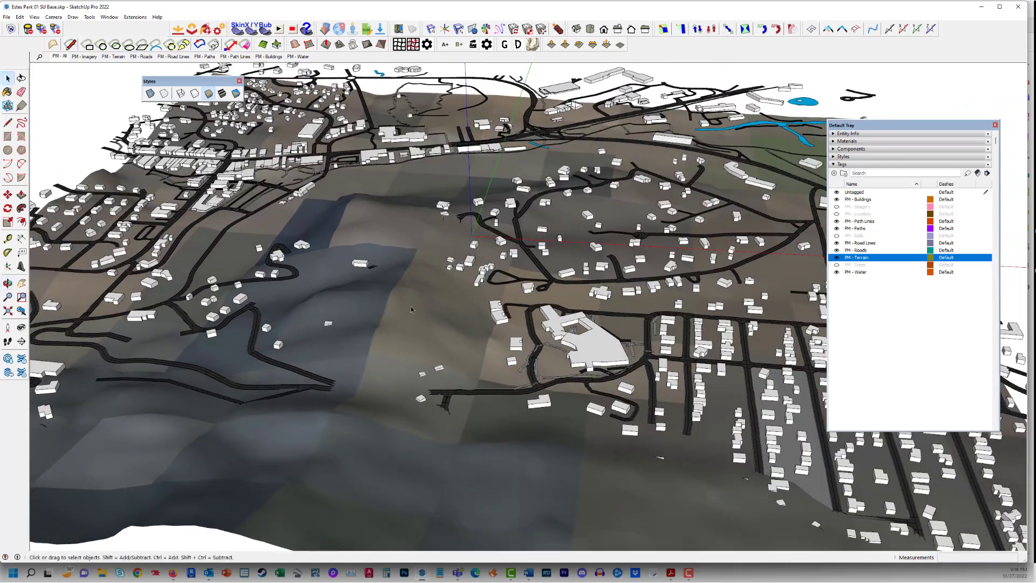
Generate contour lines from the terrain surface with the Contours extension, accepting the preset spacing
click(406, 301)
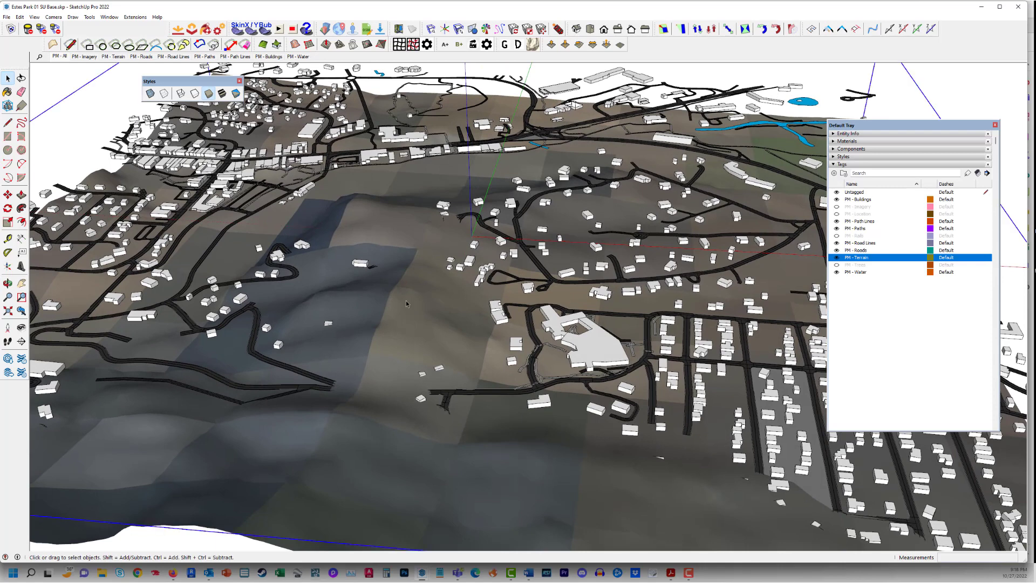
click(135, 17)
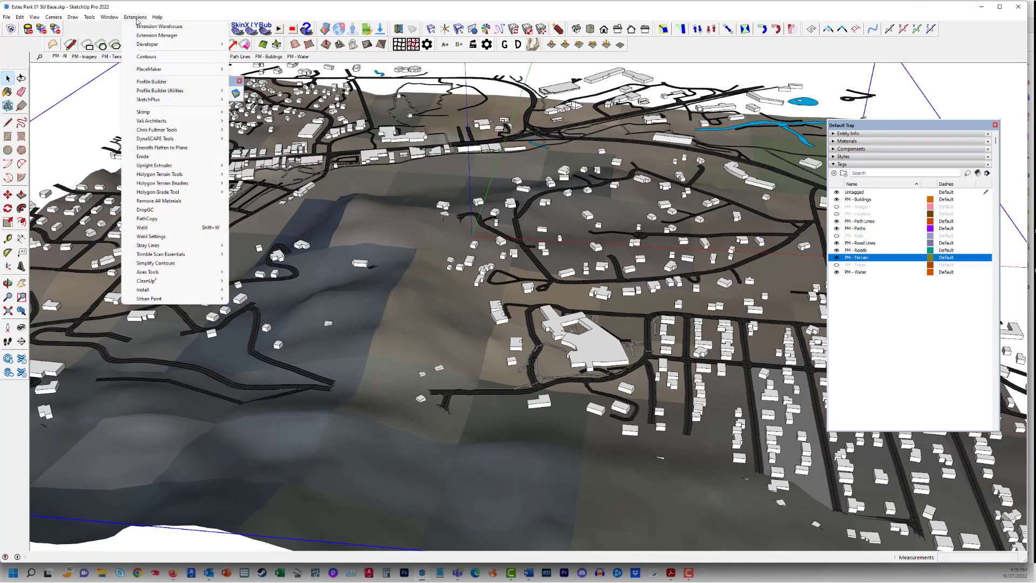
click(146, 57)
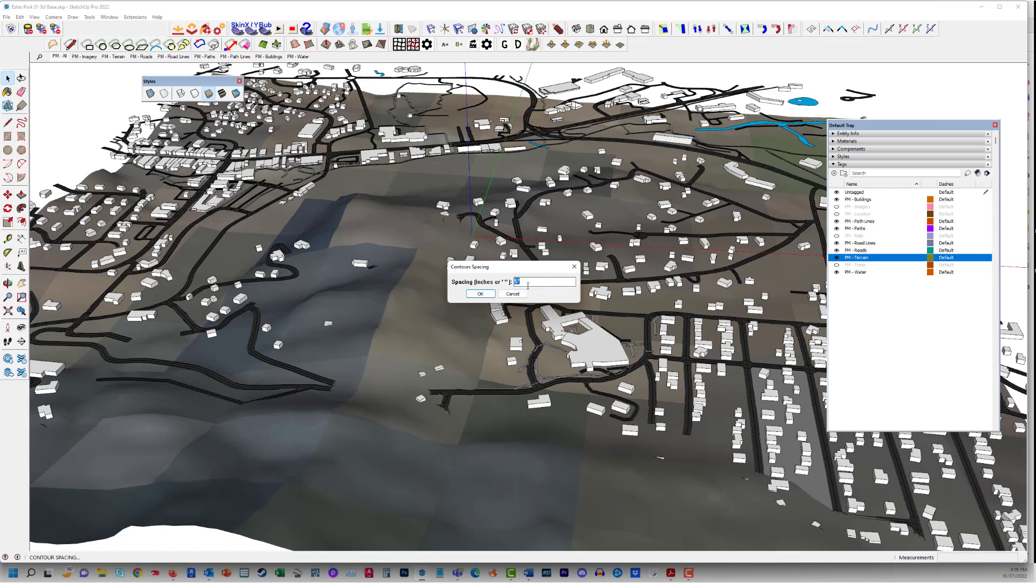
click(481, 294)
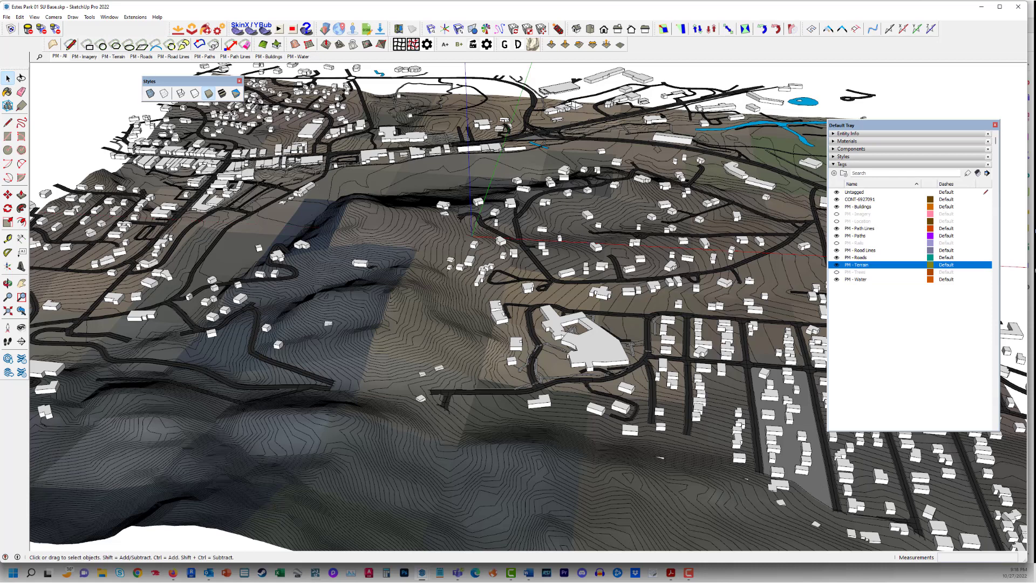
Switch the camera to Parallel Projection and show the site model in Top view
click(53, 17)
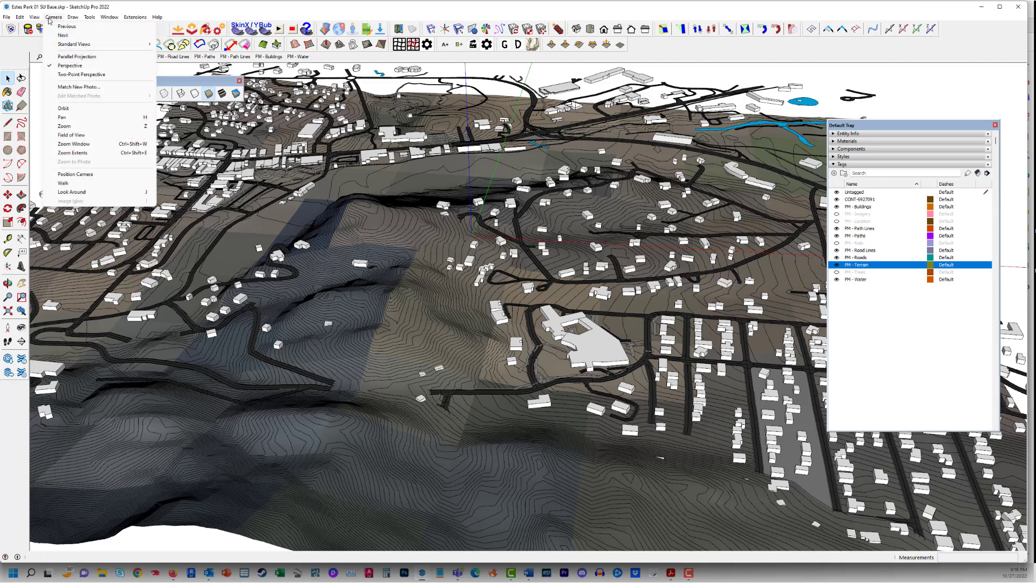
click(69, 58)
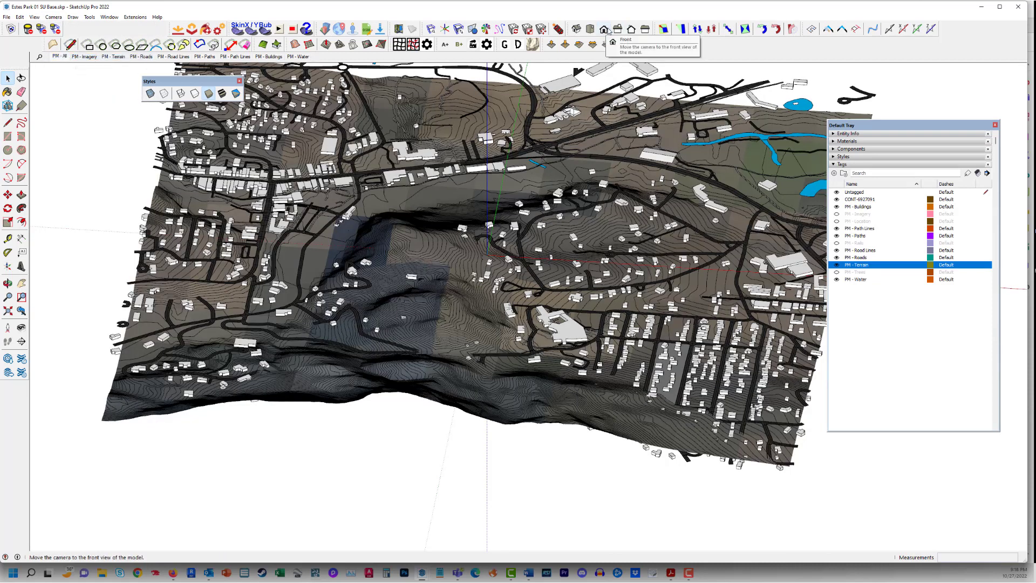
right_click(608, 29)
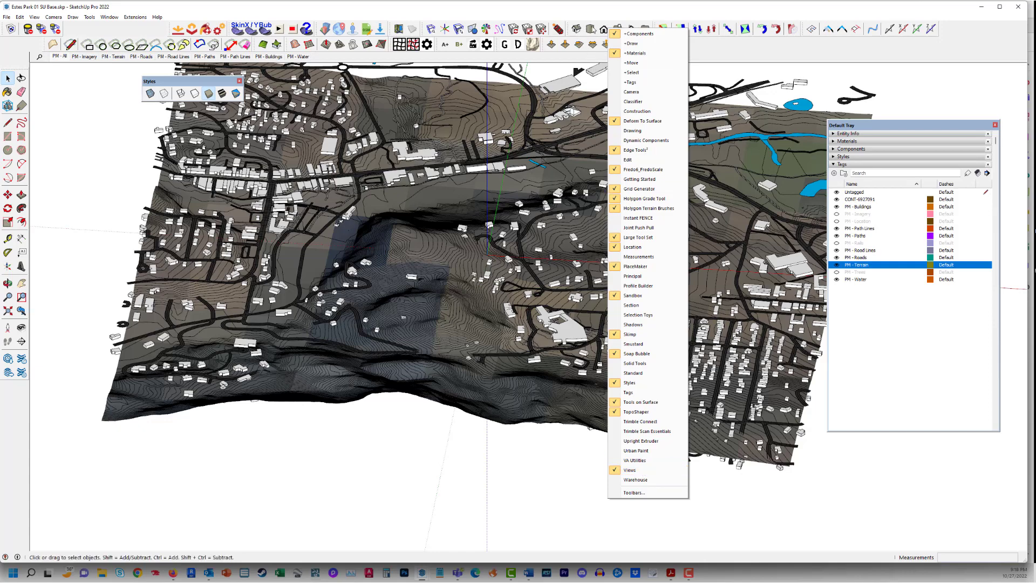
click(590, 31)
click(590, 30)
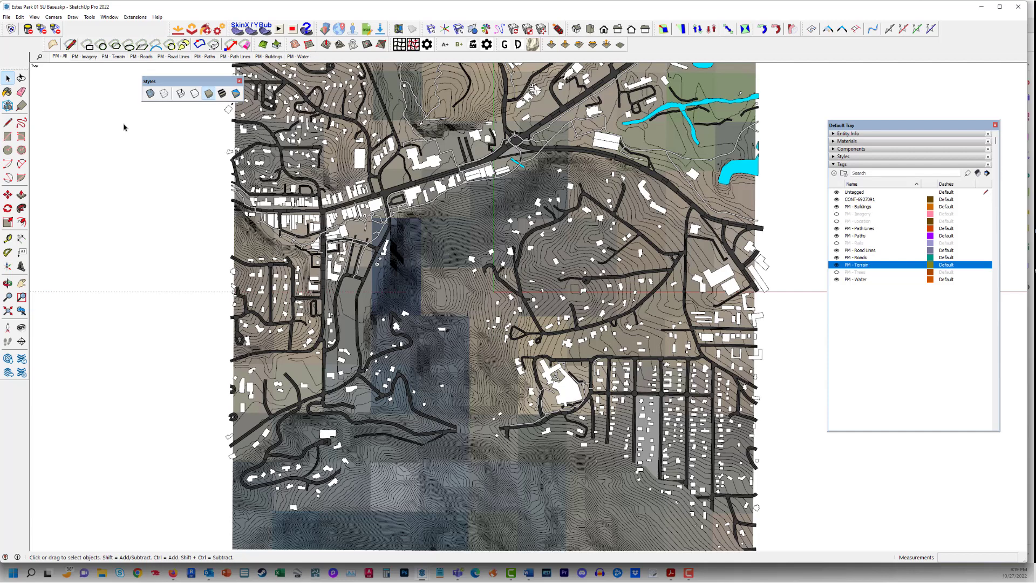
Preview the contoured site plan in Wireframe and return it to the Shaded style
click(181, 93)
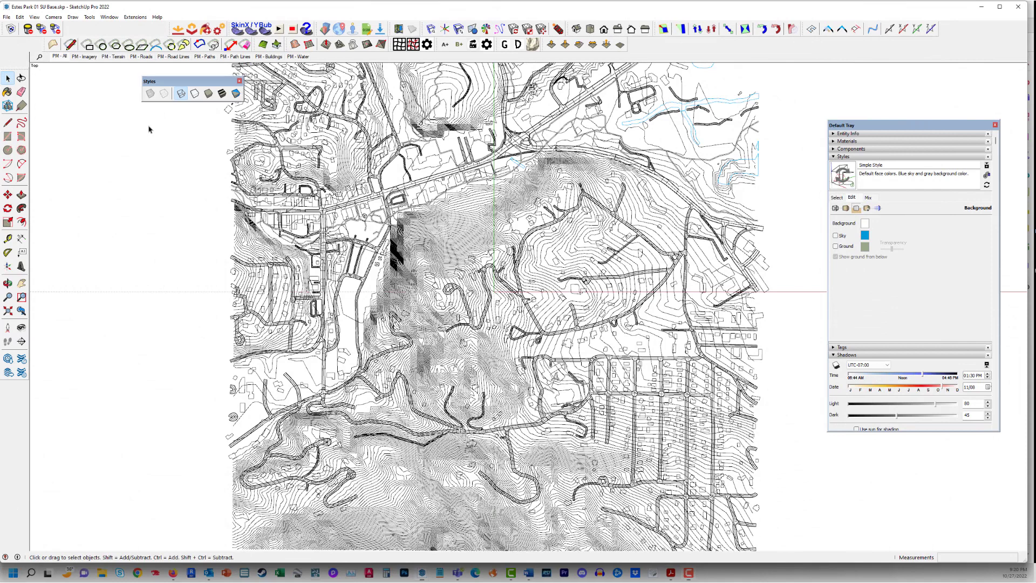
click(209, 94)
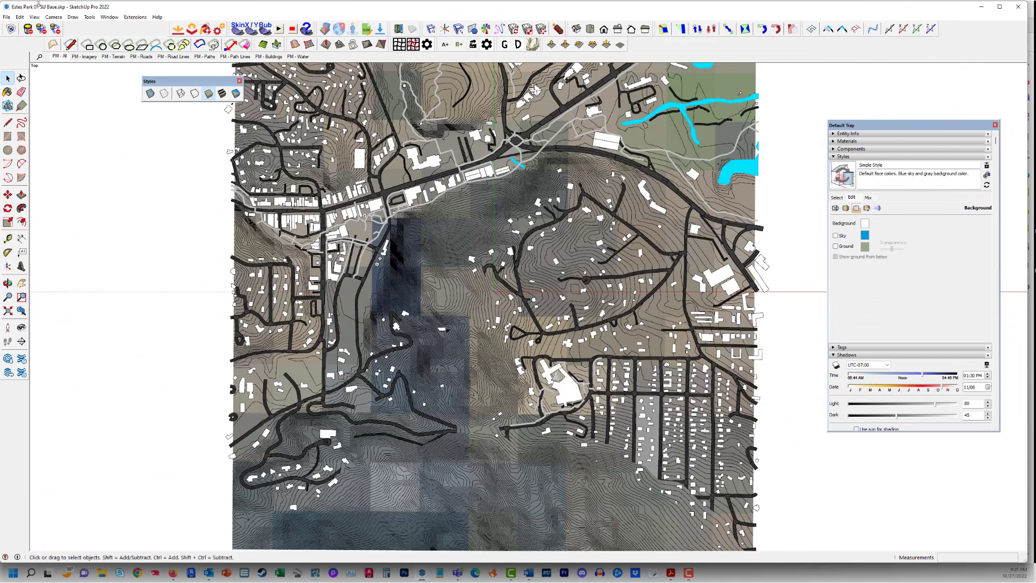
Check the camera projection setting and place the Views toolbar as a floating palette below the Styles palette
click(51, 18)
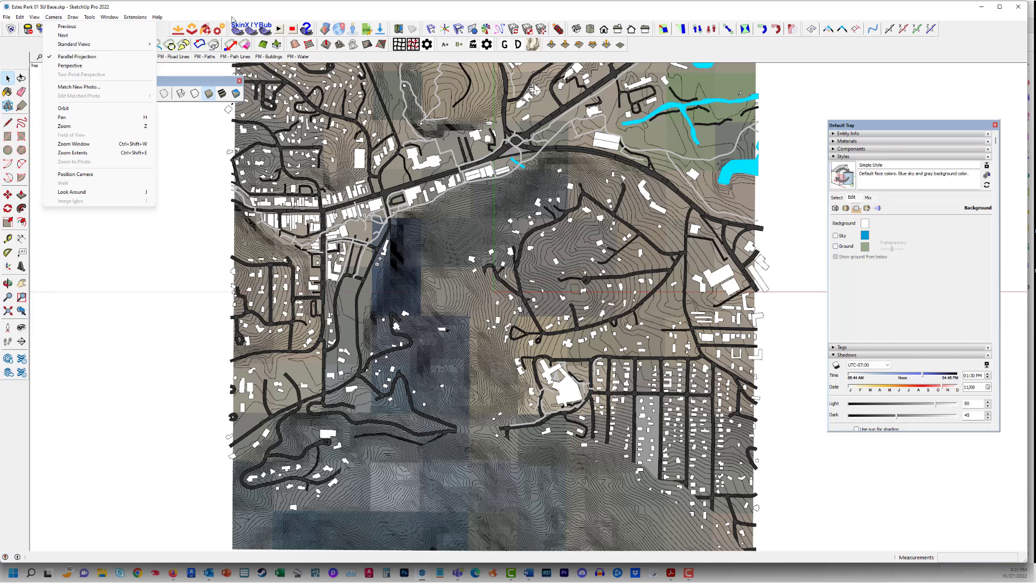
key(Escape)
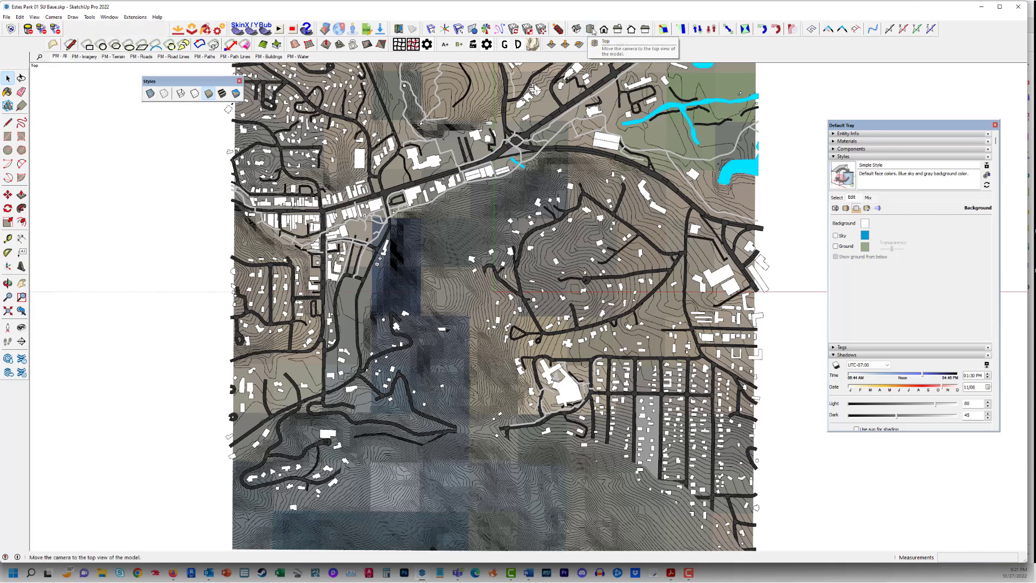
drag(592, 31, 154, 131)
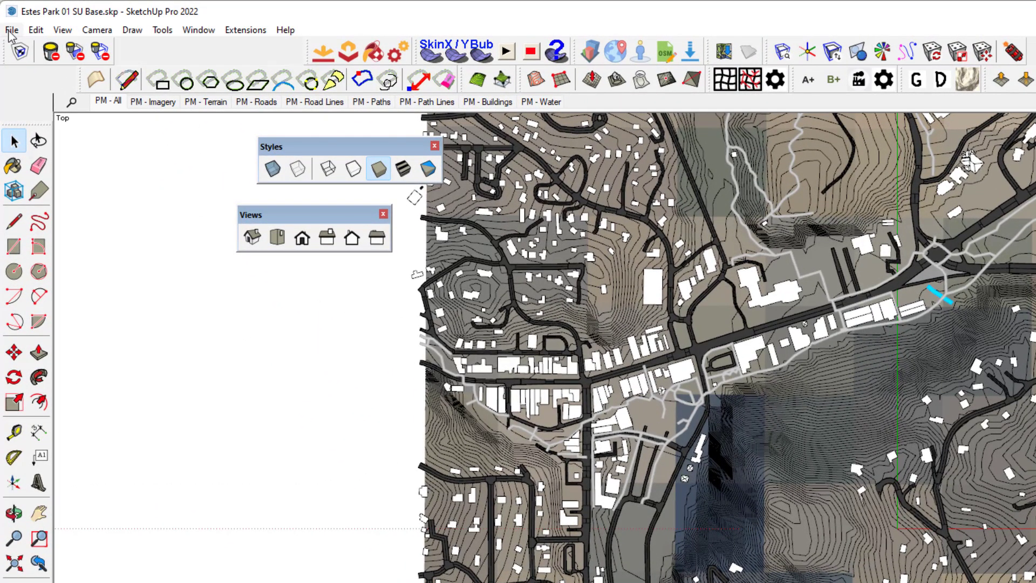
Start a 3D model export of Estes Park 01 SU Base with AutoCAD DWG File (*.dwg) as the file type
click(10, 31)
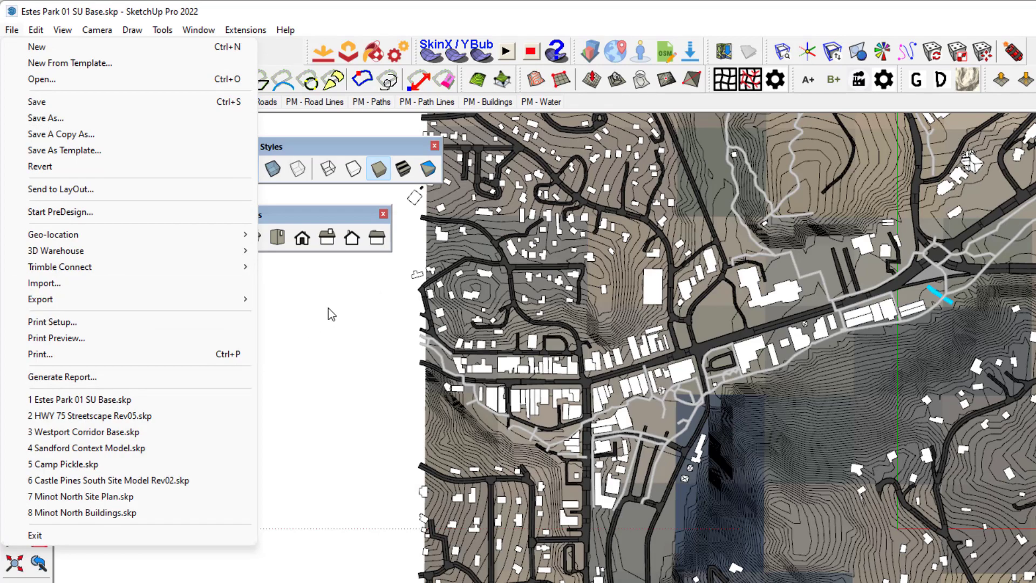
mouse_move(178, 299)
click(344, 300)
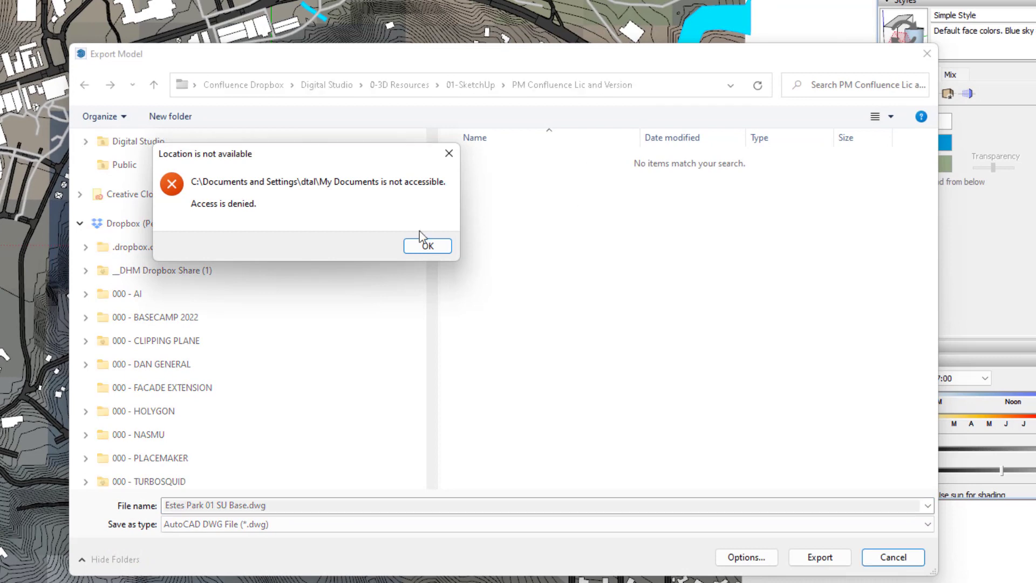
click(424, 244)
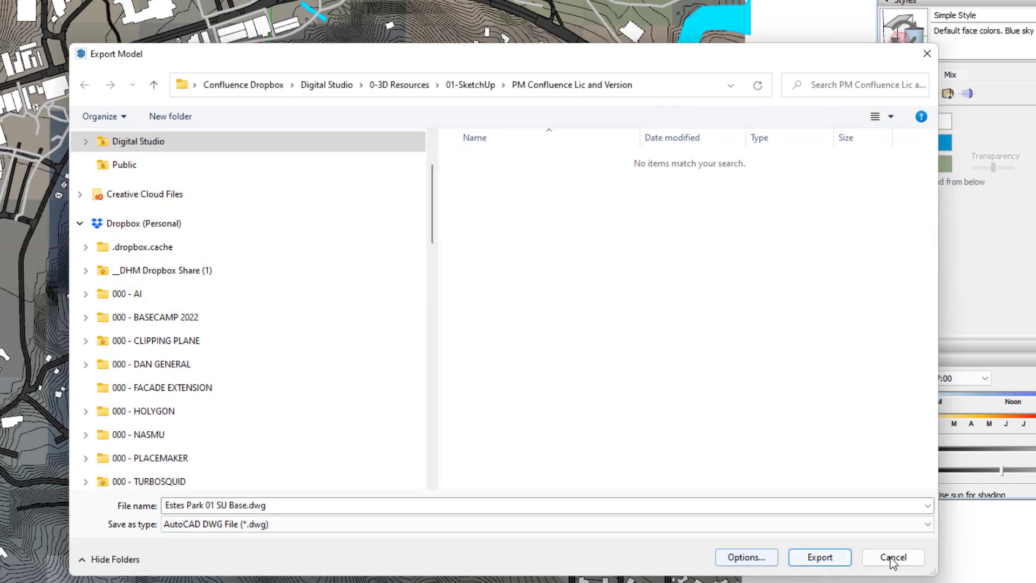
click(263, 524)
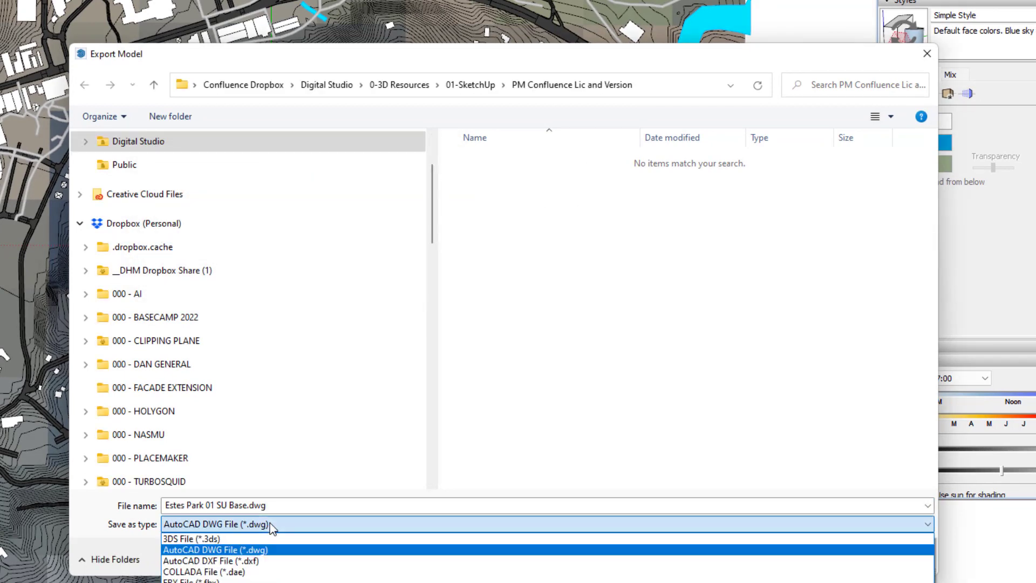
click(252, 553)
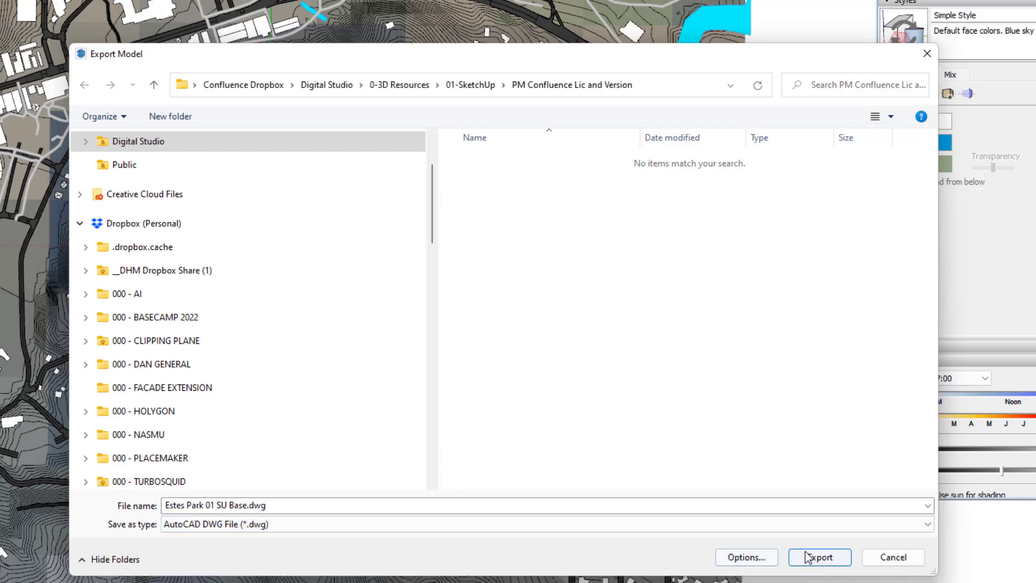
Set the DWG export options to AutoCAD 2018 with only Edges included and confirm them
mouse_move(640, 54)
mouse_down()
mouse_move(520, 0)
mouse_move(480, 0)
mouse_up()
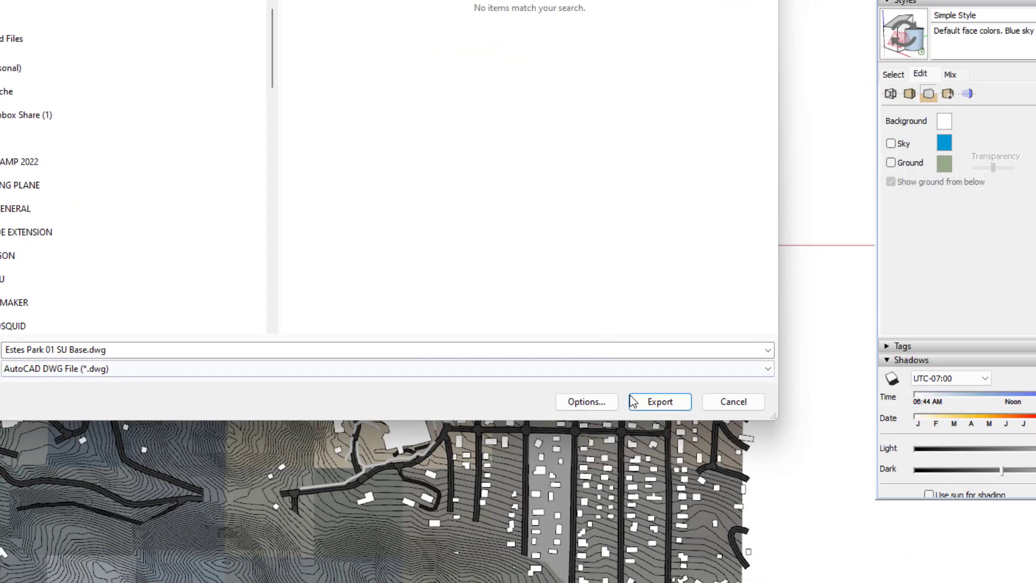
click(587, 403)
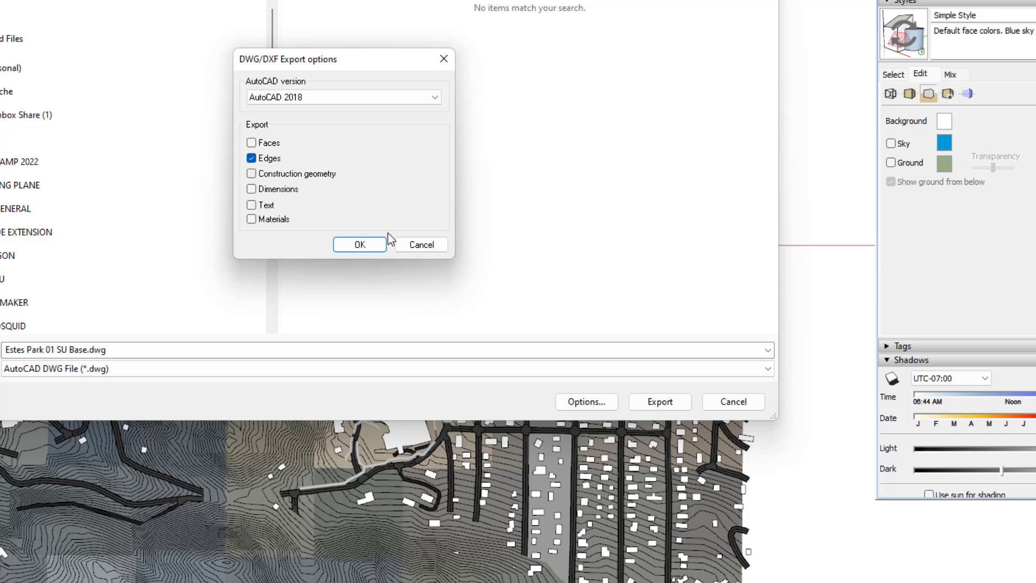
click(408, 97)
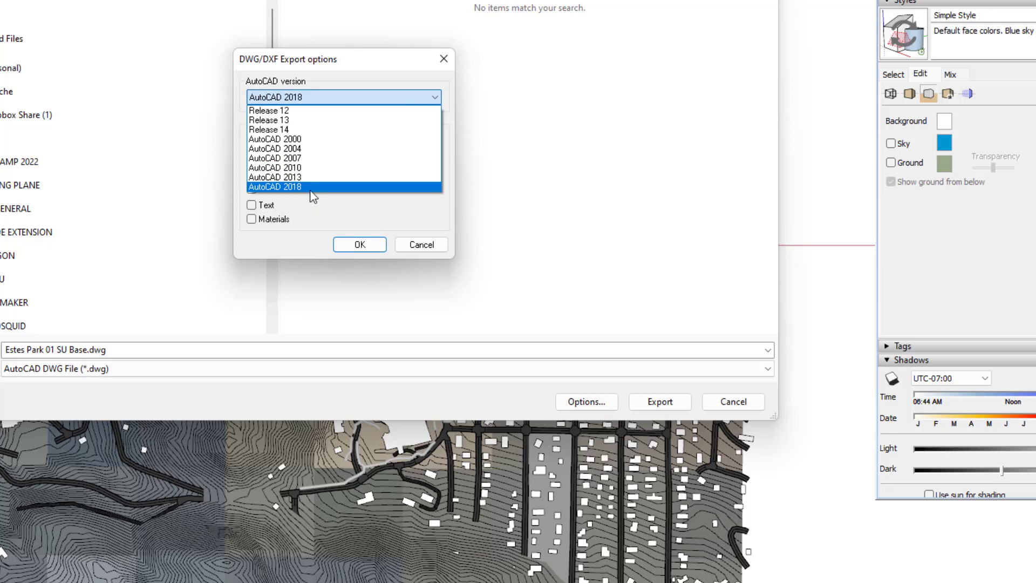
click(312, 189)
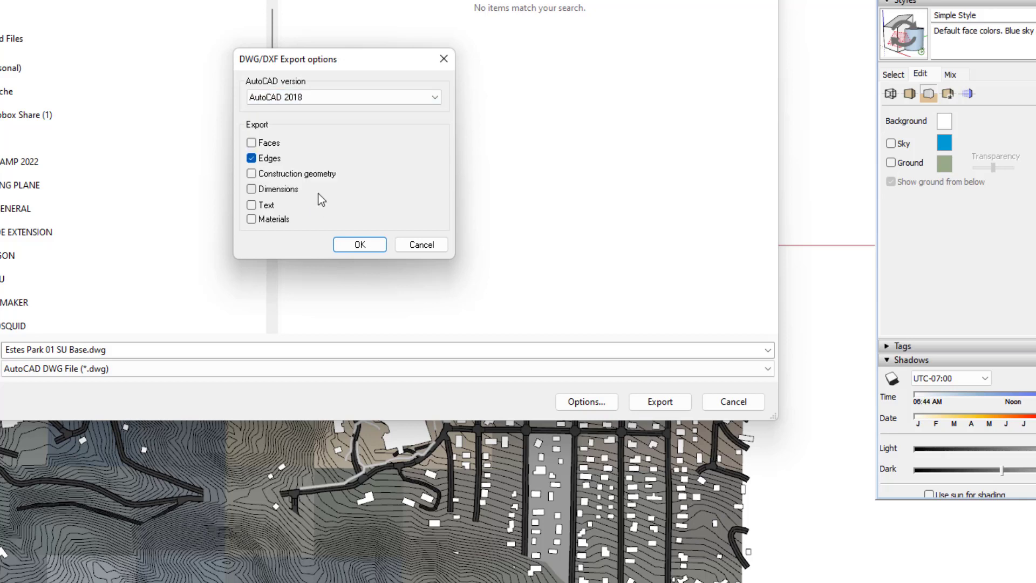
click(360, 245)
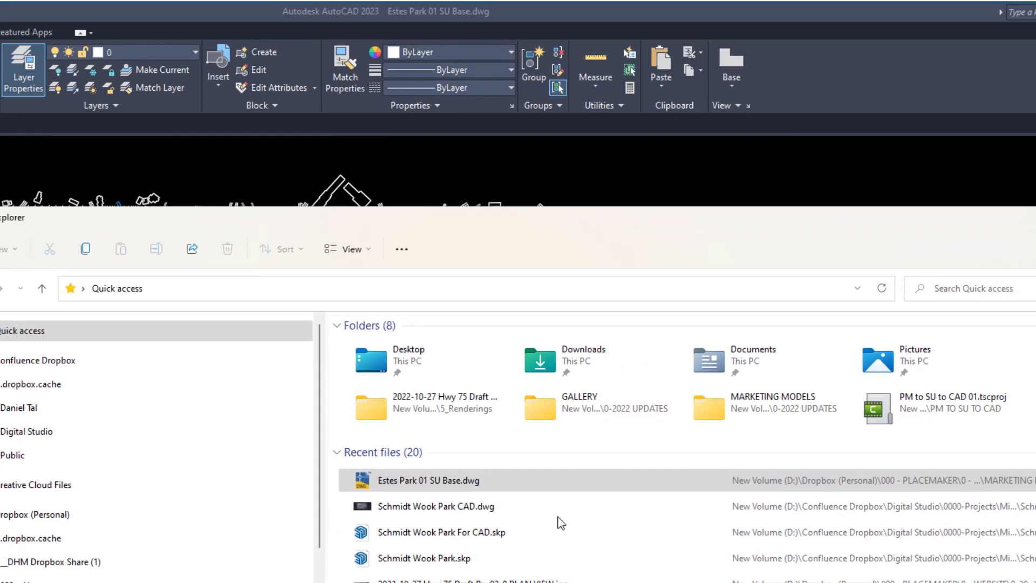
Open Estes Park 01 SU Base.dwg in AutoCAD and set the color of all its linework to ByLayer
click(371, 486)
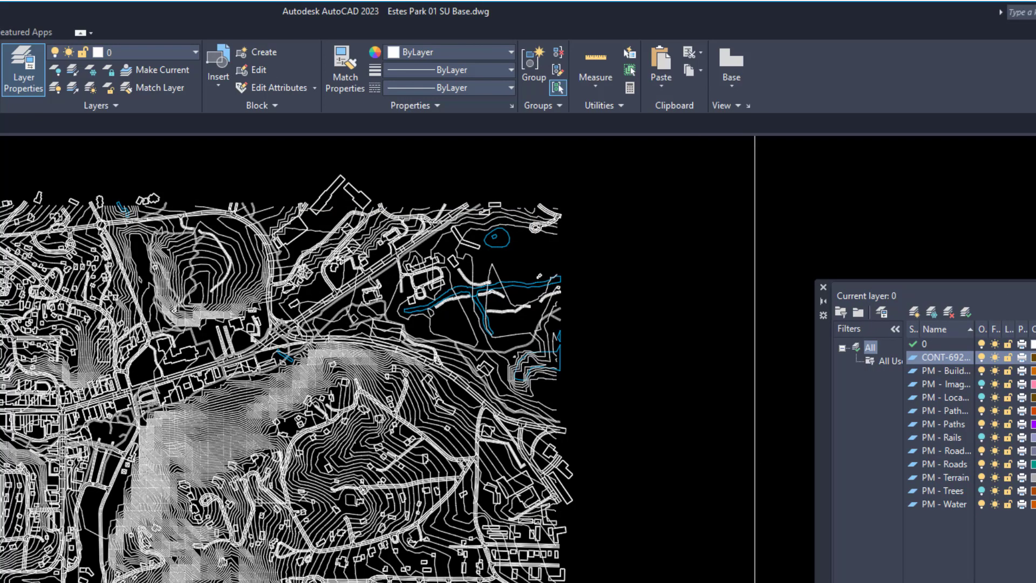
click(757, 580)
click(1, 182)
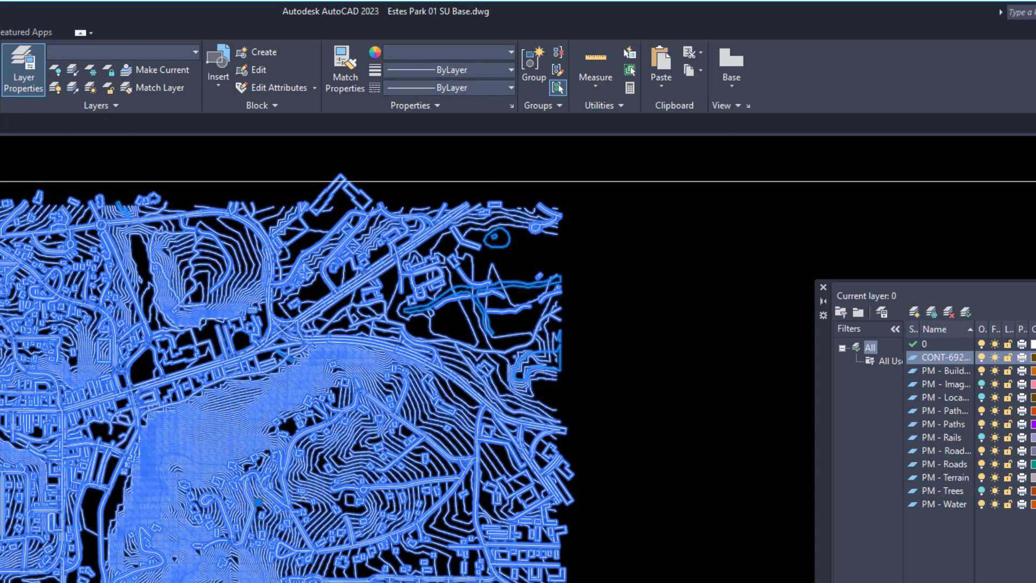
click(460, 54)
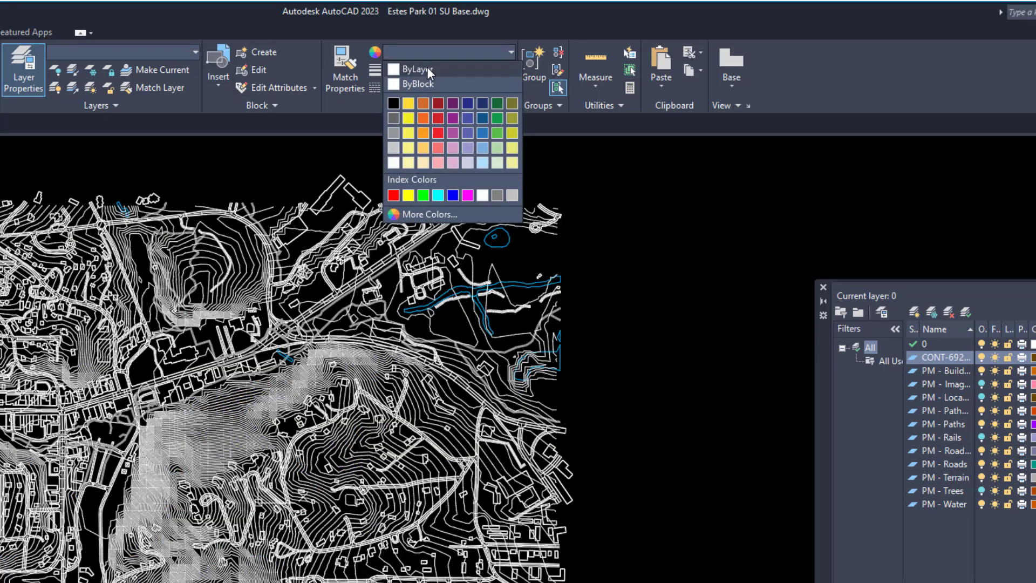
click(426, 67)
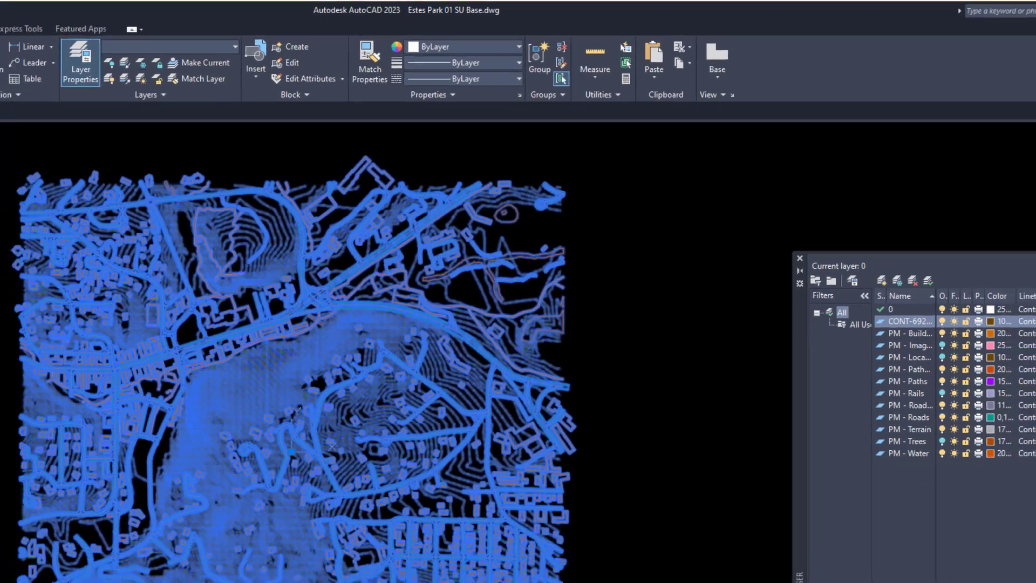
key(Escape)
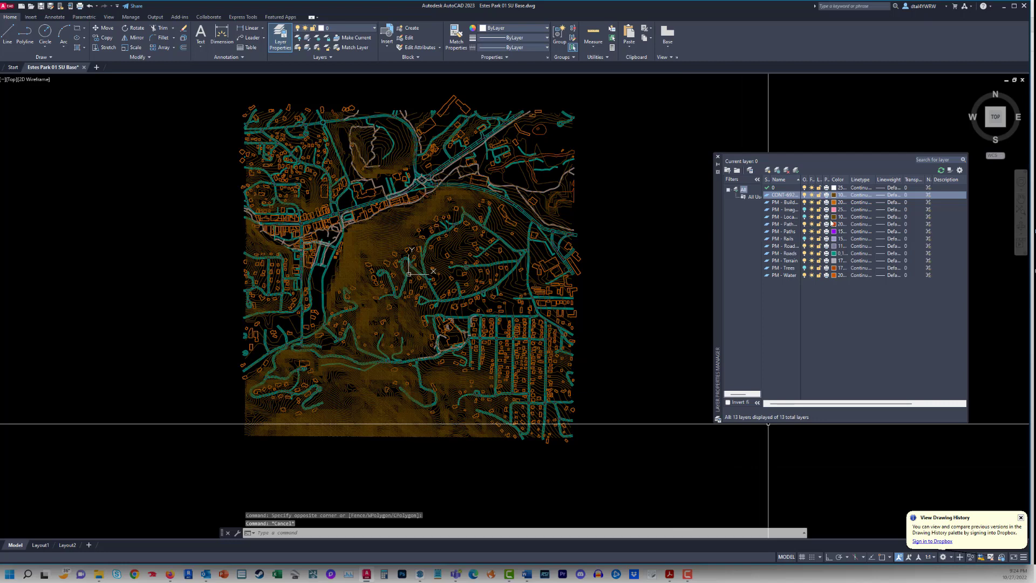
Set the contour layer's color to index color 254
click(805, 211)
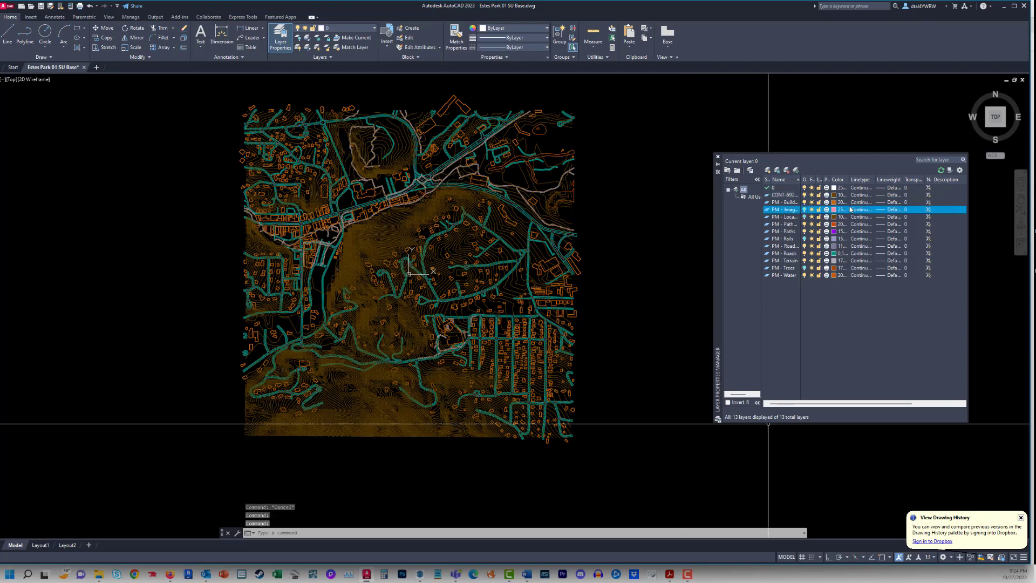
click(838, 196)
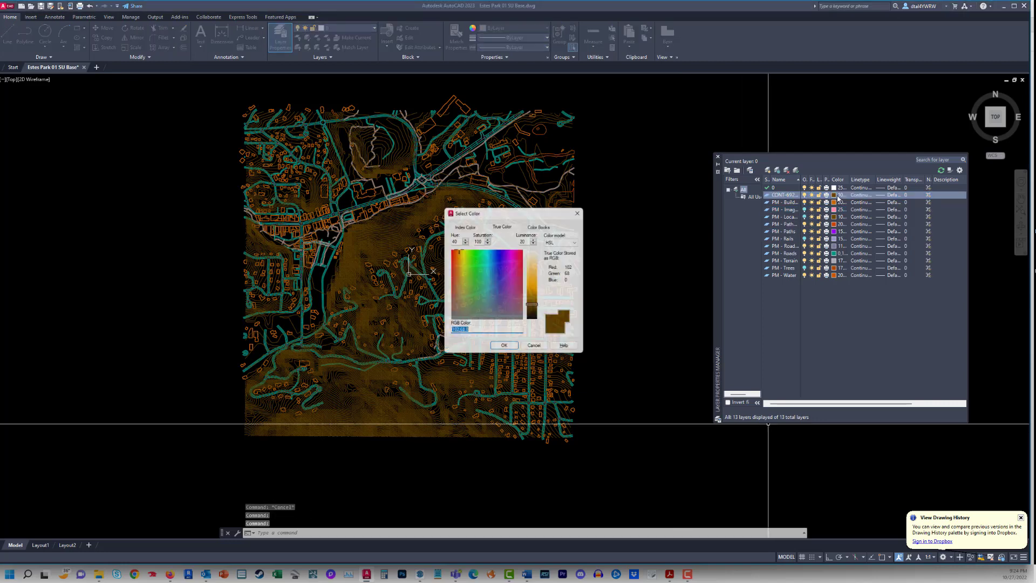
click(465, 224)
click(481, 313)
click(495, 350)
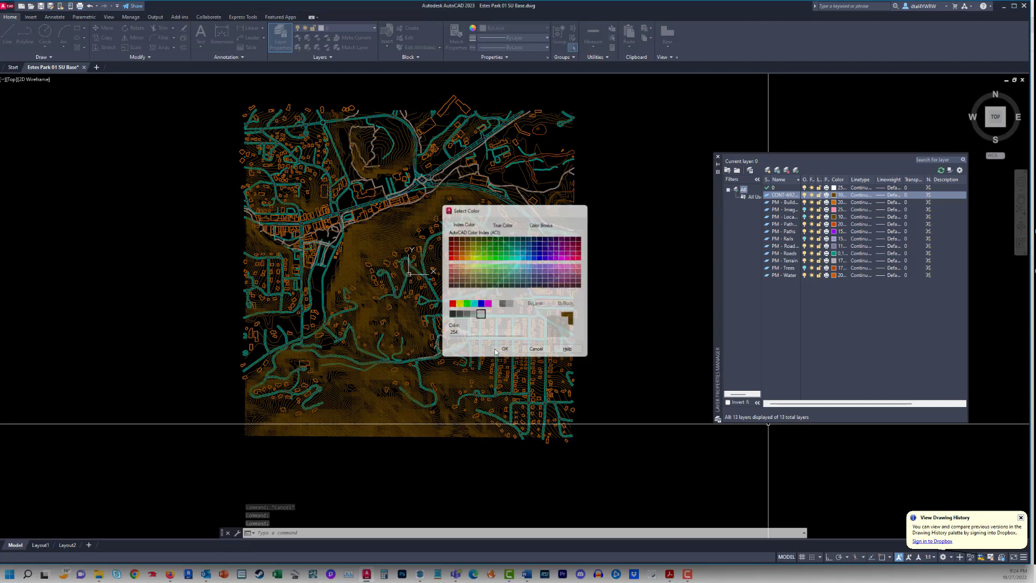
Set the contour layer's color to the darker grey, index color 8
click(838, 195)
click(502, 304)
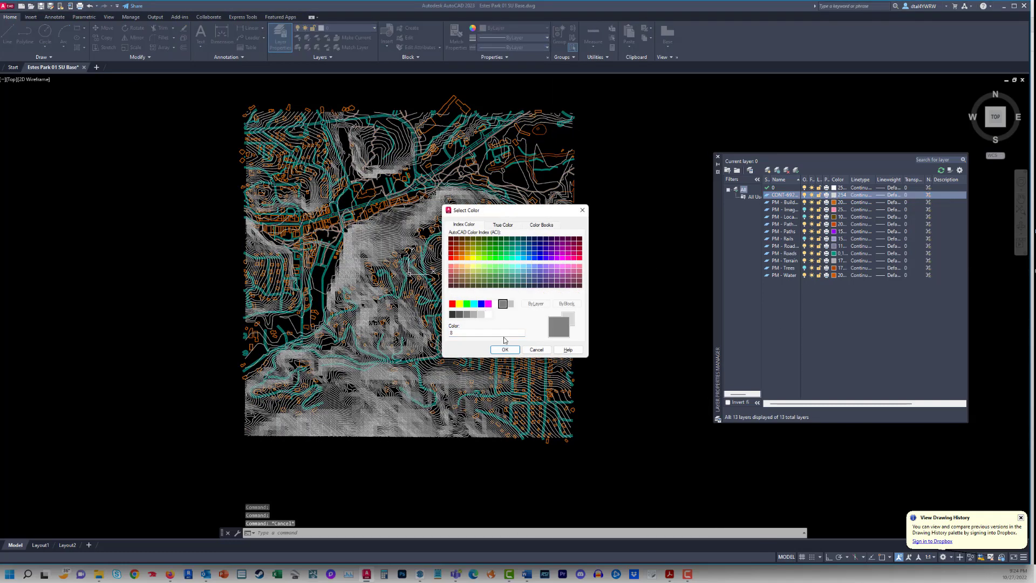
click(505, 349)
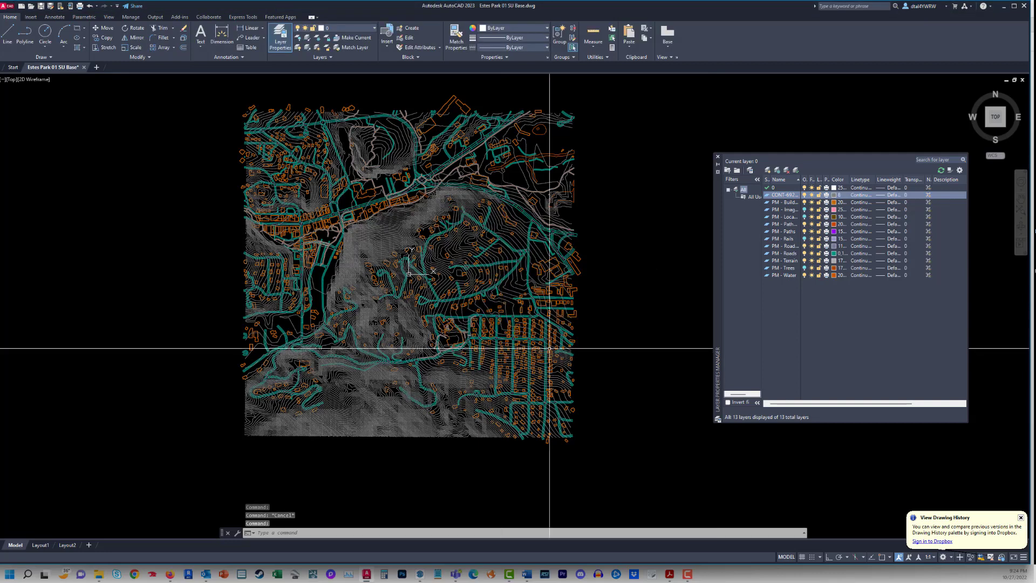
Set the PM - Buildings layer's color to index color red
click(834, 202)
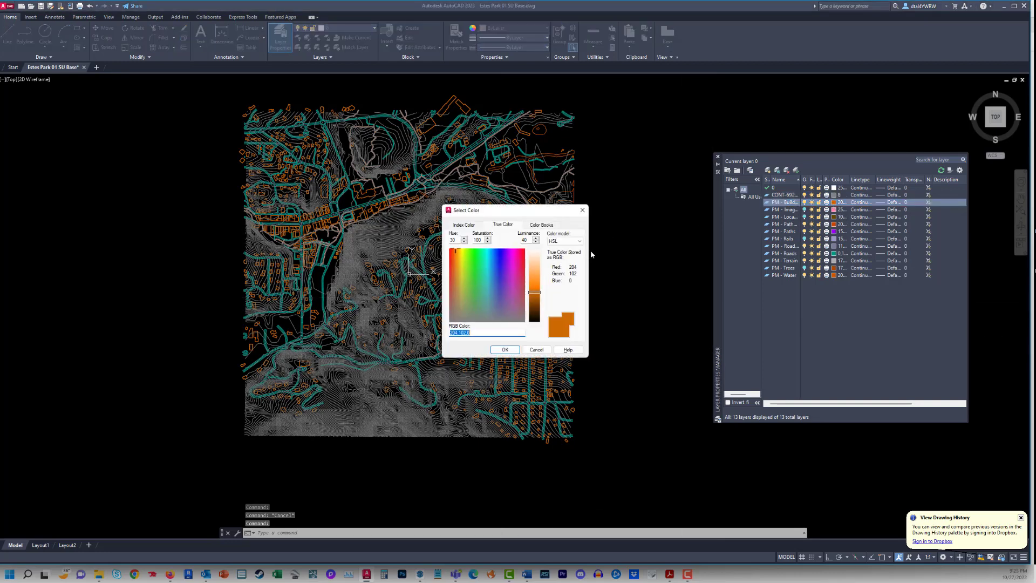
click(463, 225)
click(455, 304)
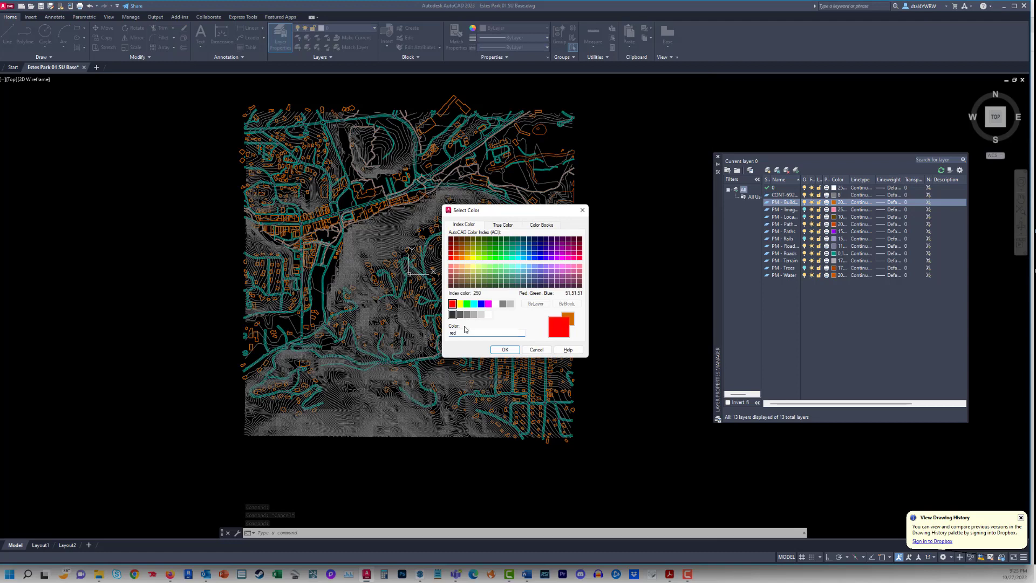
click(505, 349)
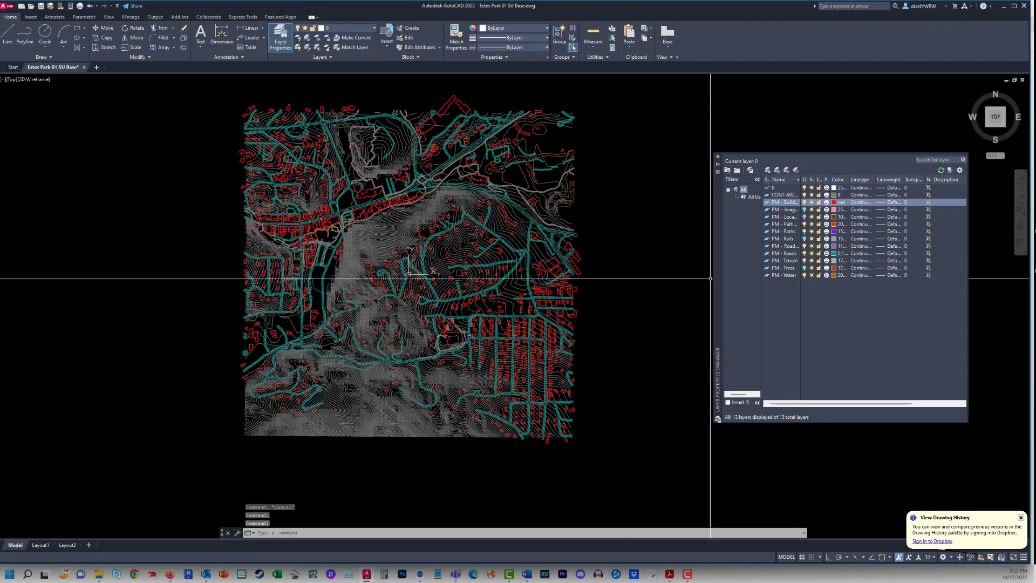
Set the PM - Imagery layer's color to index color yellow
click(834, 209)
click(463, 224)
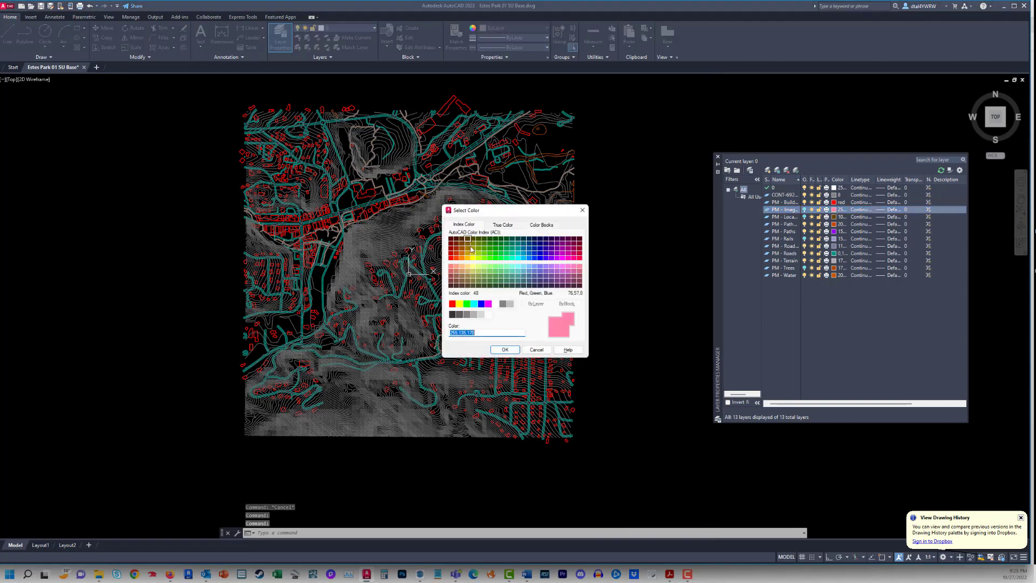
click(459, 303)
click(504, 350)
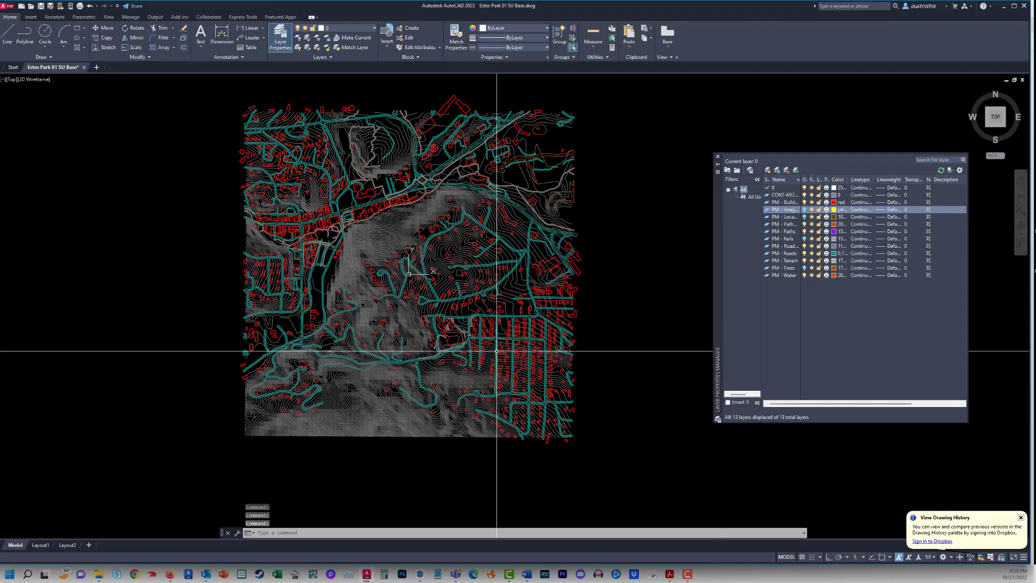
Set the PM - Roads layer's color to index color green
click(834, 253)
click(463, 224)
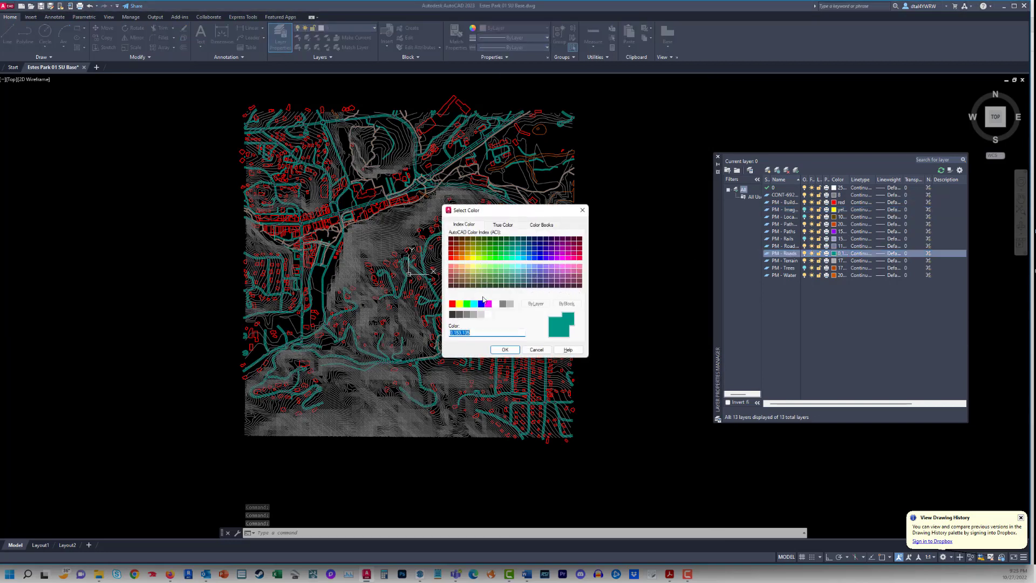
click(467, 304)
click(499, 350)
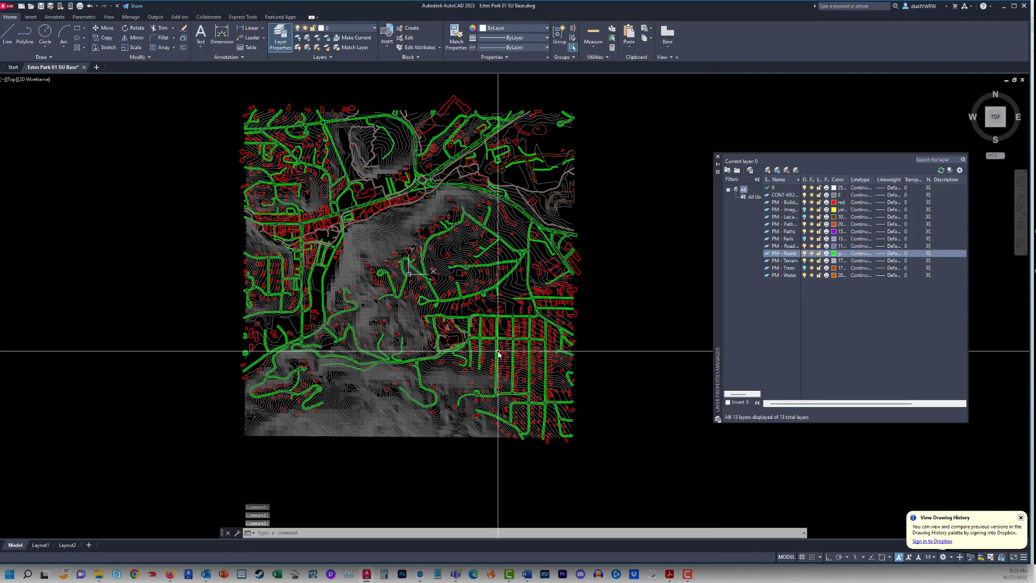
Set the PM - Roads layer's color to yellow and inspect the road linework up close
click(833, 253)
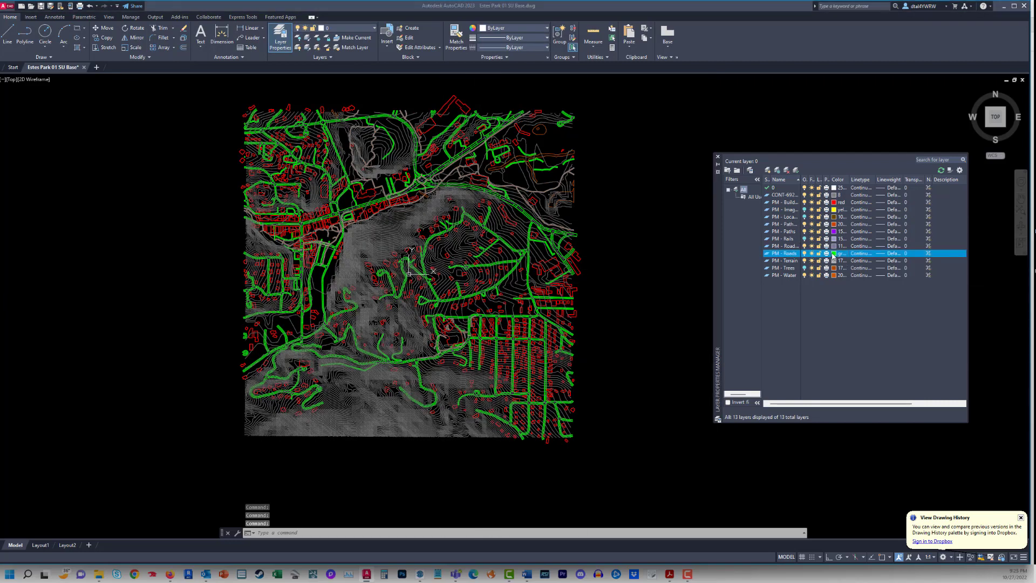
click(459, 304)
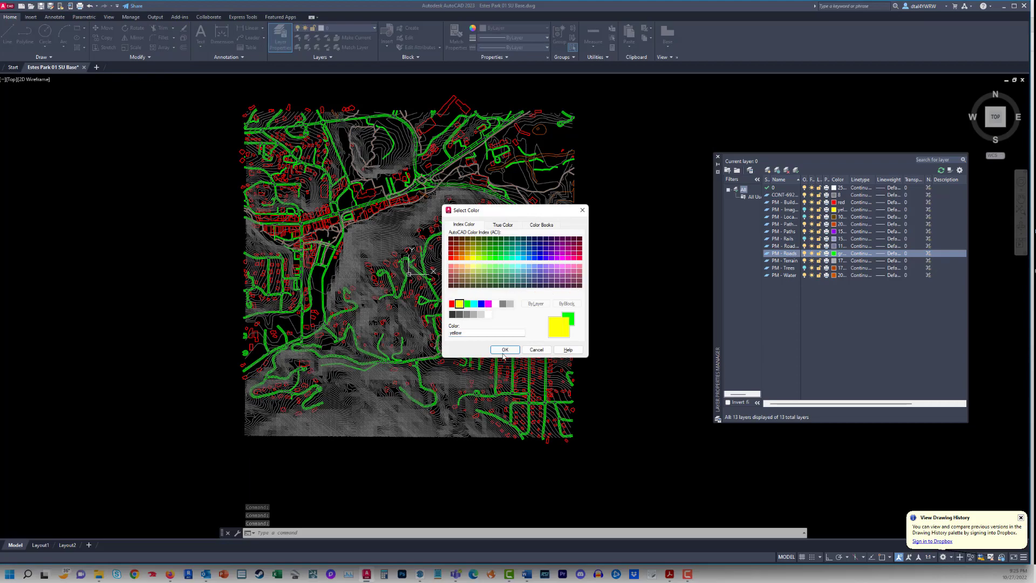
click(505, 350)
scroll(656, 351, up, 5)
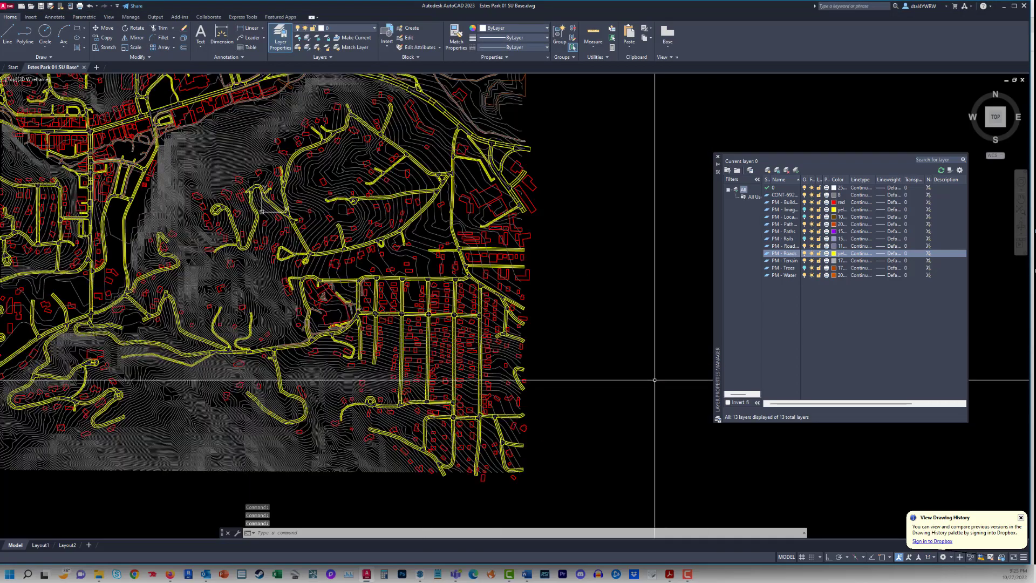
scroll(211, 208, up, 3)
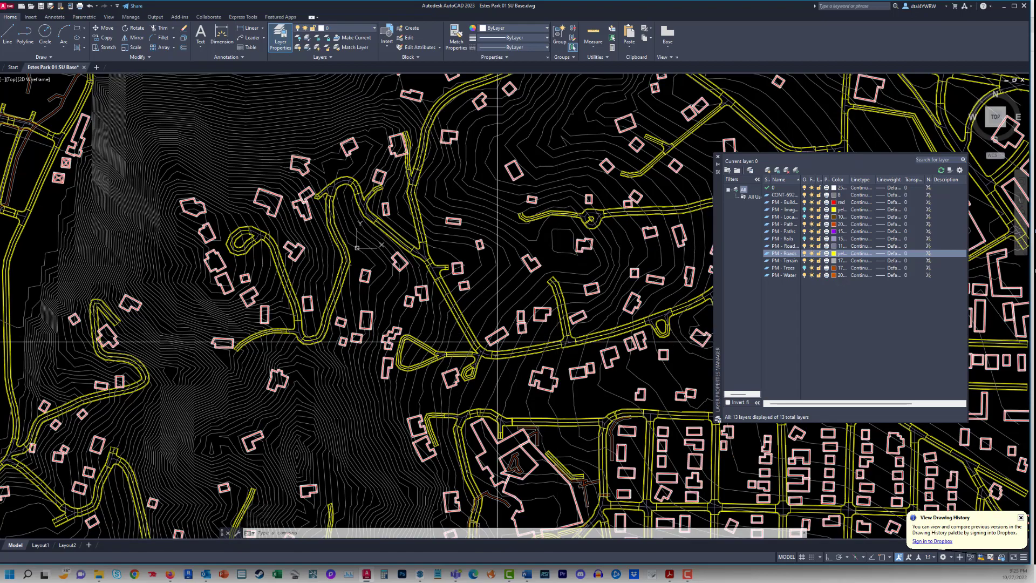
scroll(711, 343, down, 4)
scroll(675, 279, down, 2)
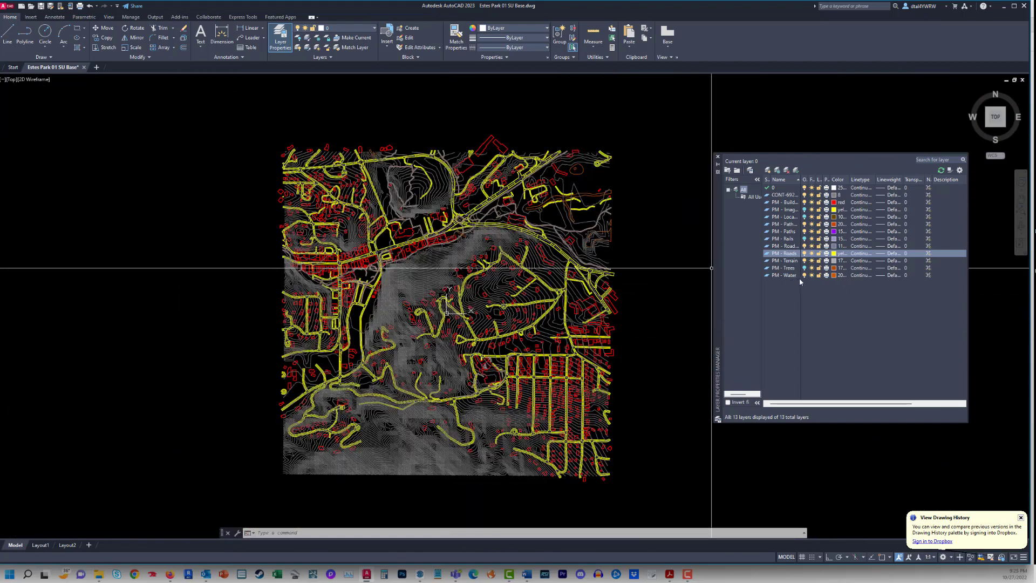
Leave the PM - Trees layer's color as it is and set the PM - Water layer's color to index color blue
click(834, 268)
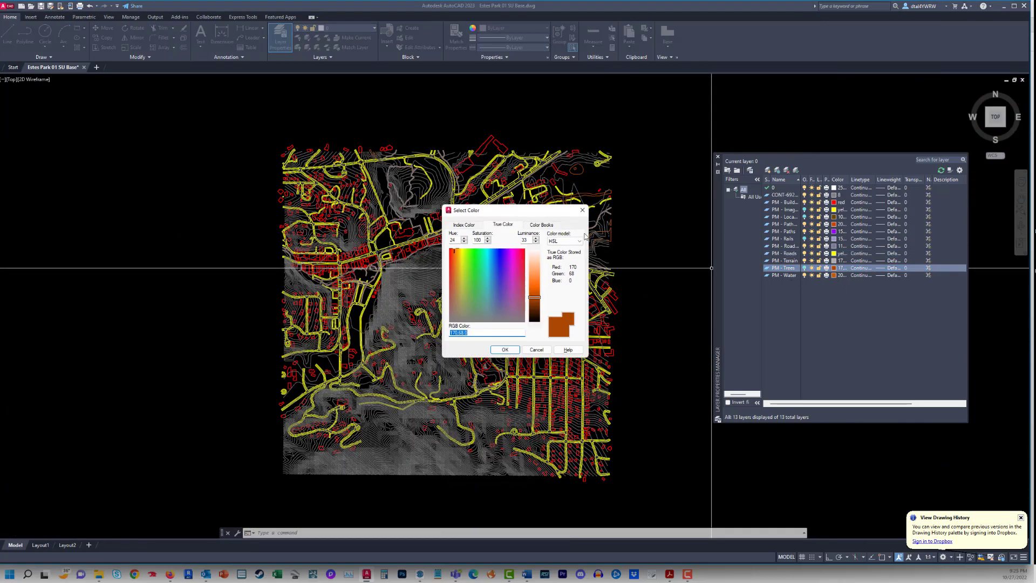
click(541, 349)
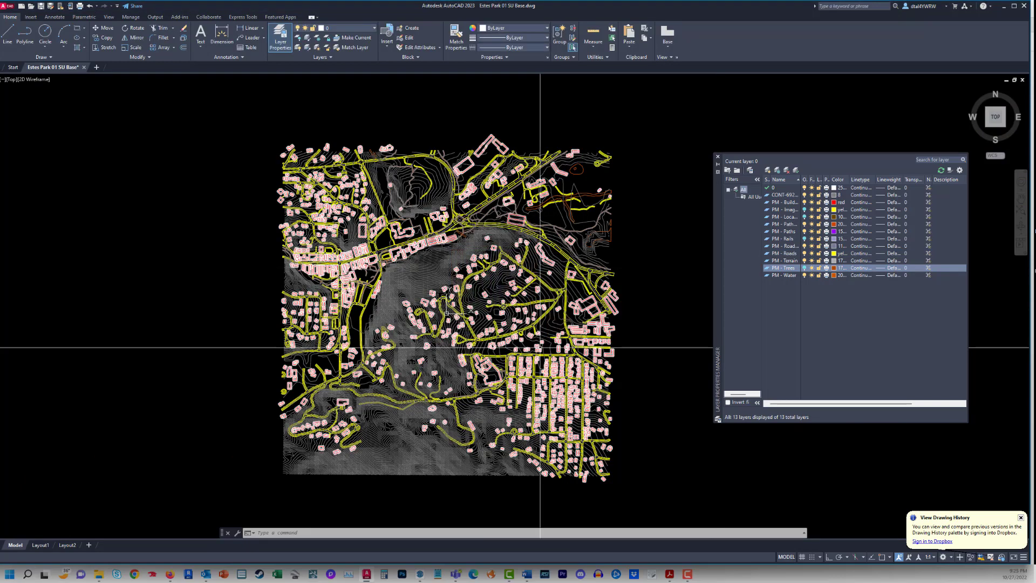
click(834, 275)
click(459, 225)
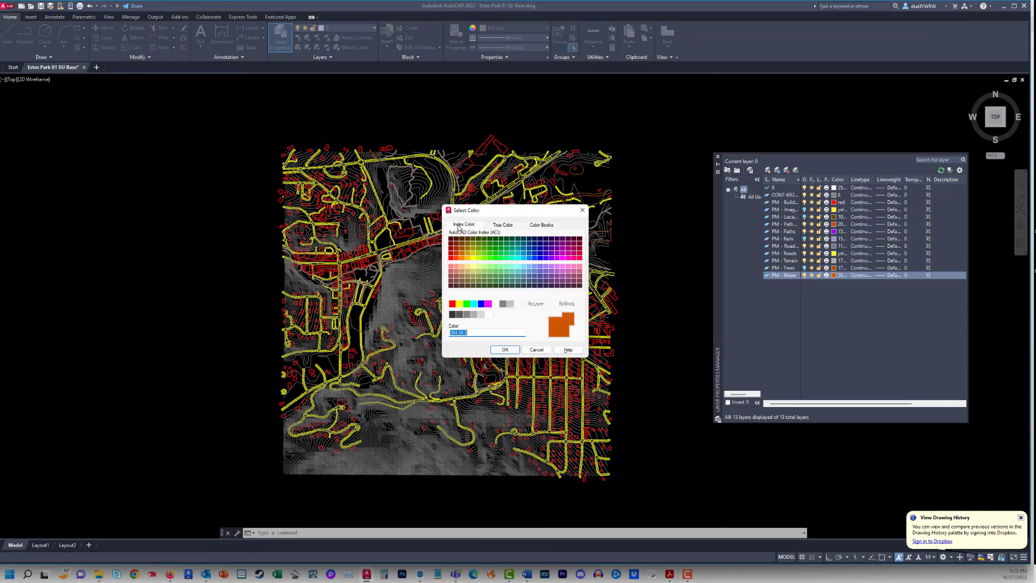
click(481, 303)
click(505, 349)
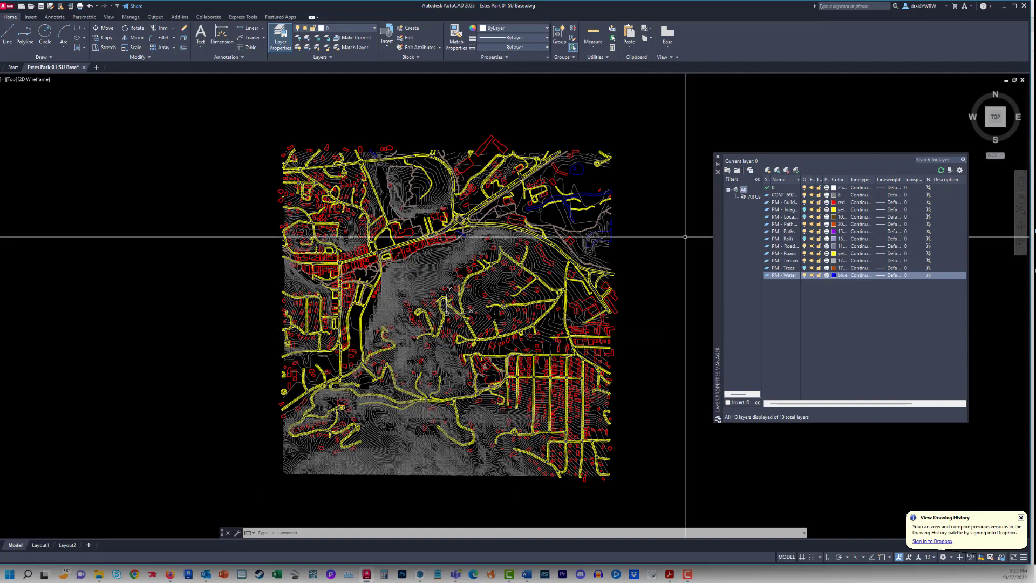
Switch to SketchUp and view the Schmidt Wook Park For CAD model as a layer color reference
scroll(447, 334, up, 2)
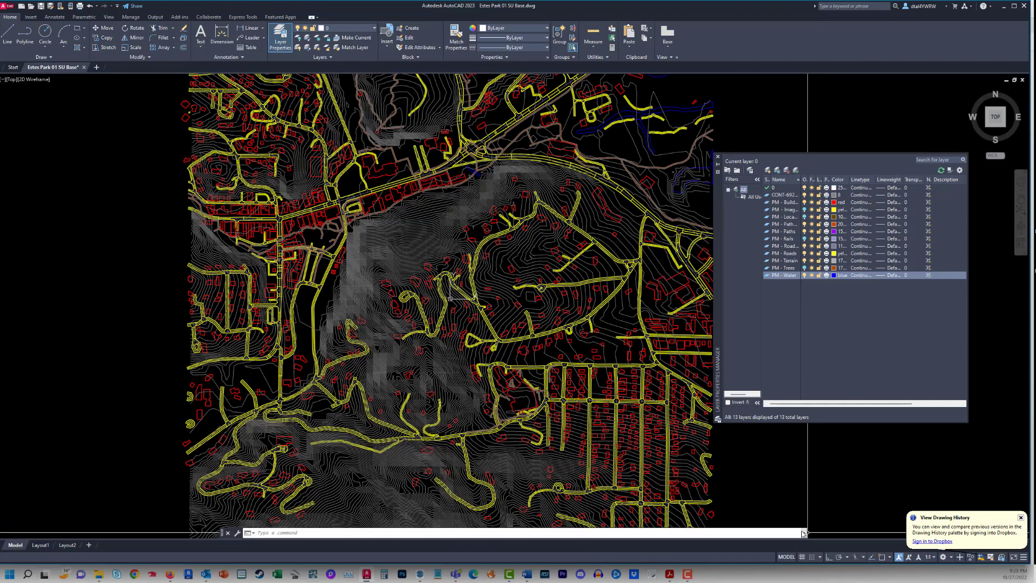
click(419, 576)
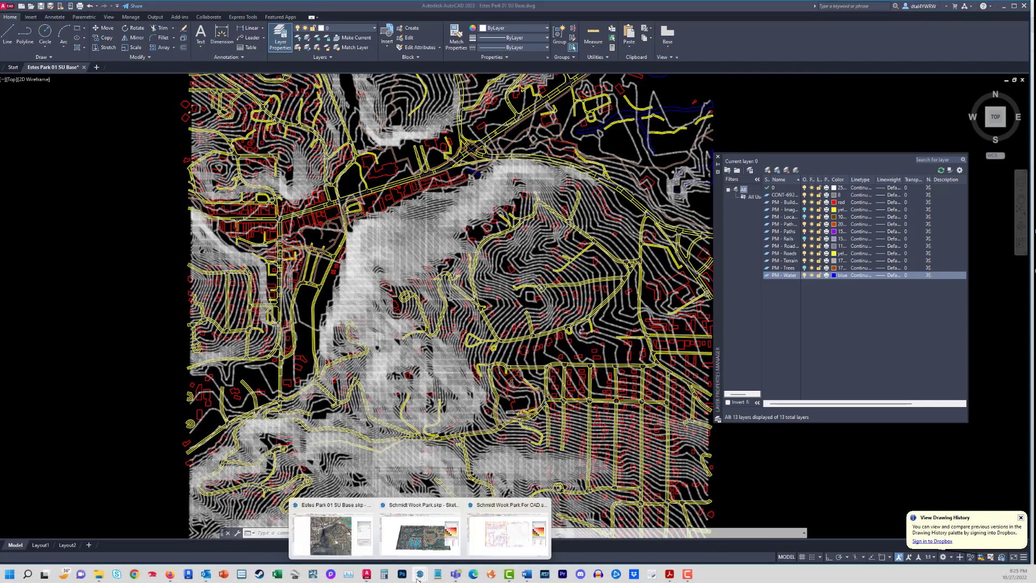
click(491, 546)
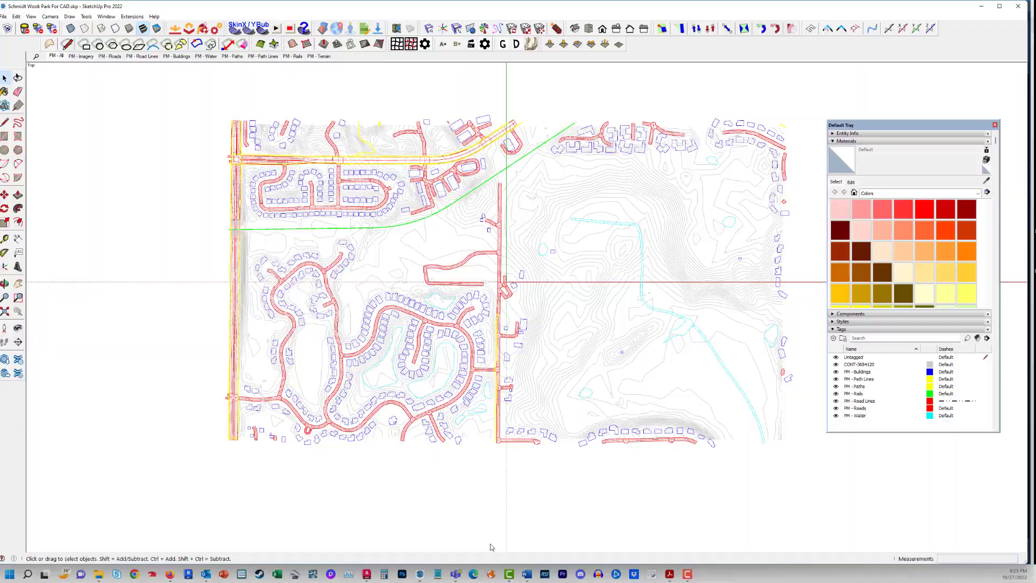
Bring up the Estes Park 01 SU Base model, set its camera to Perspective and view the terrain from several angles
click(419, 575)
click(327, 536)
middle_drag(474, 416, 475, 356)
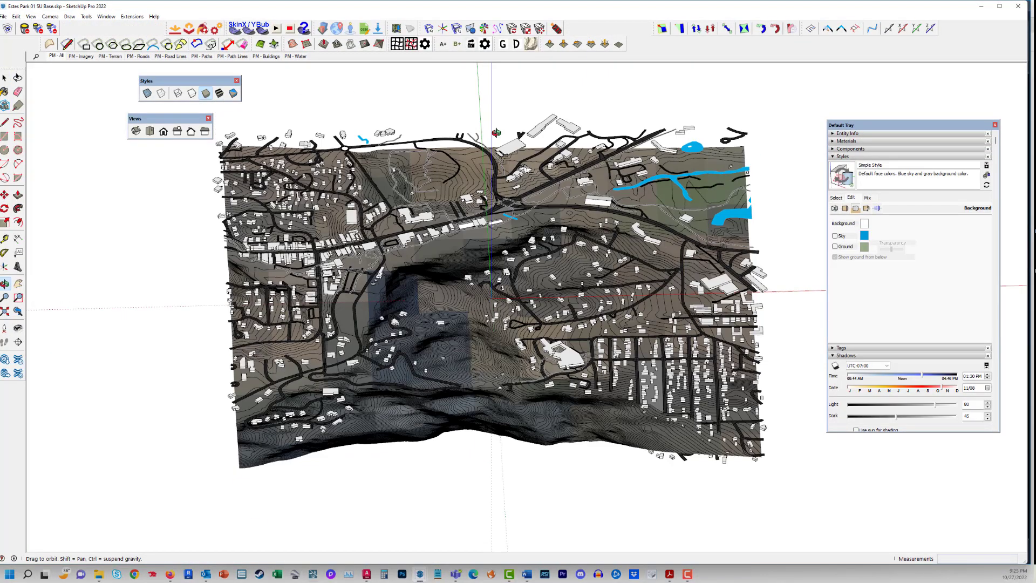
click(50, 16)
click(68, 64)
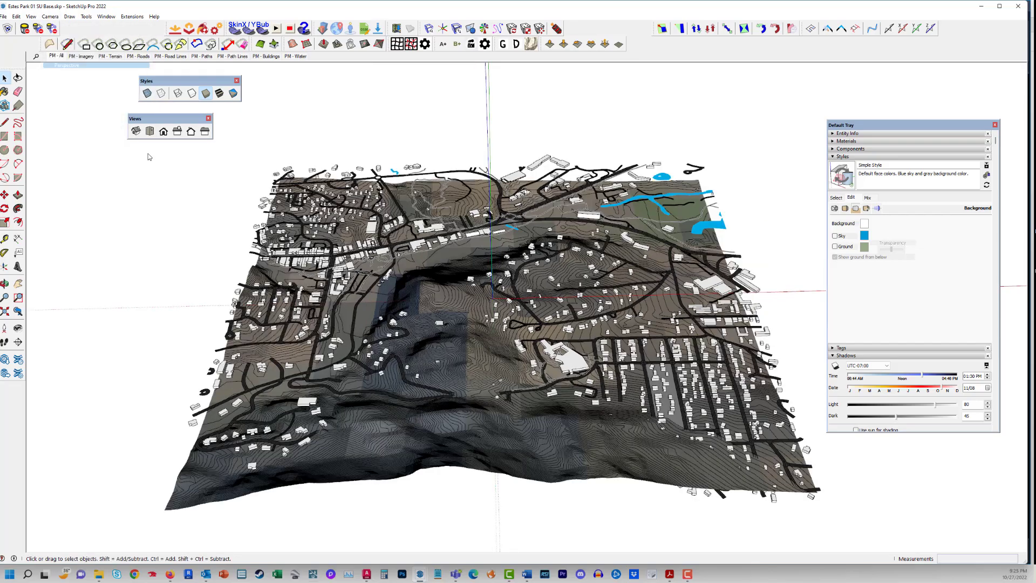
middle_drag(540, 227, 220, 58)
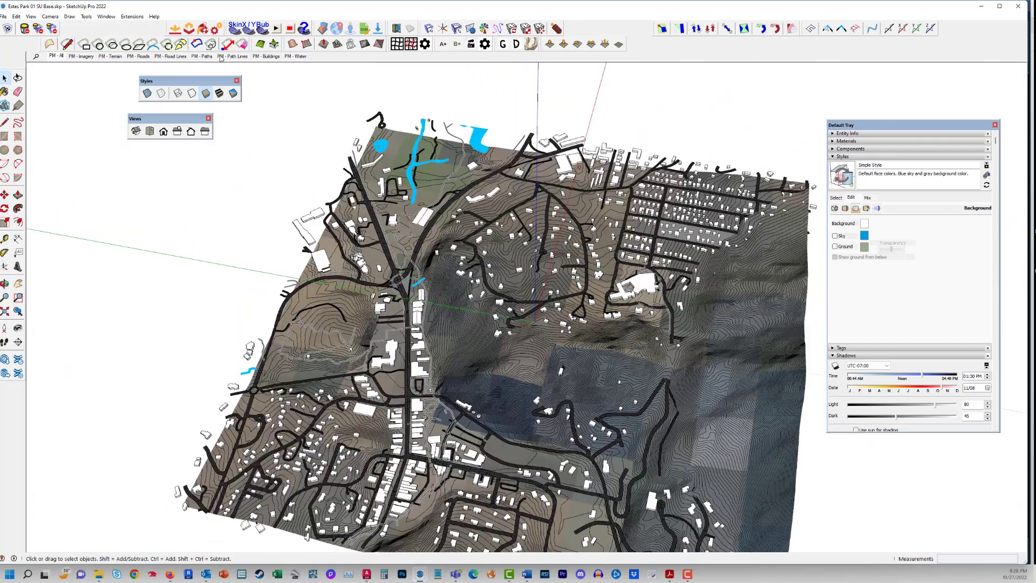
middle_drag(508, 370, 635, 544)
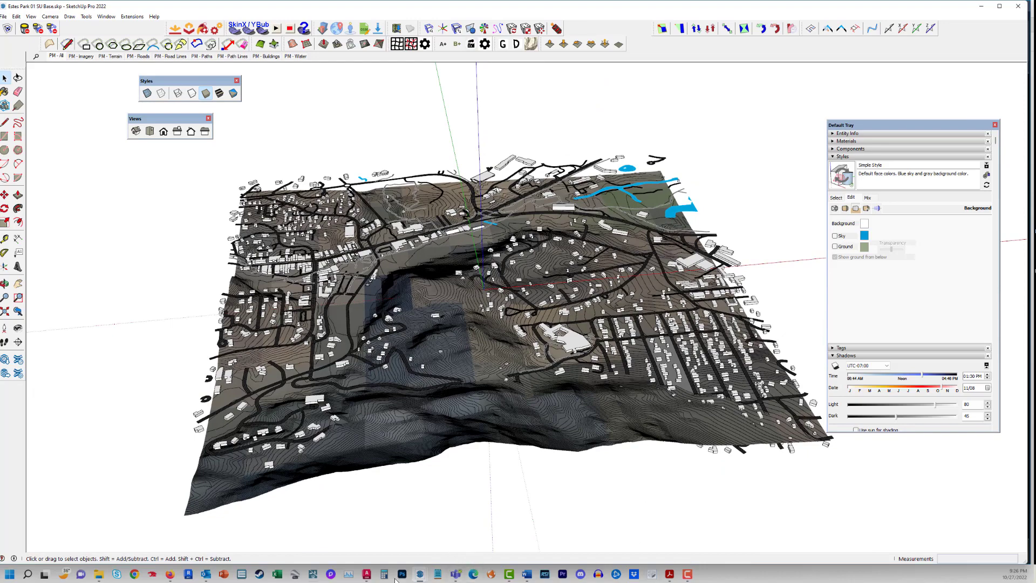
Switch back to AutoCAD and look over the recolored Estes Park linework as a whole
click(366, 574)
scroll(784, 494, down, 4)
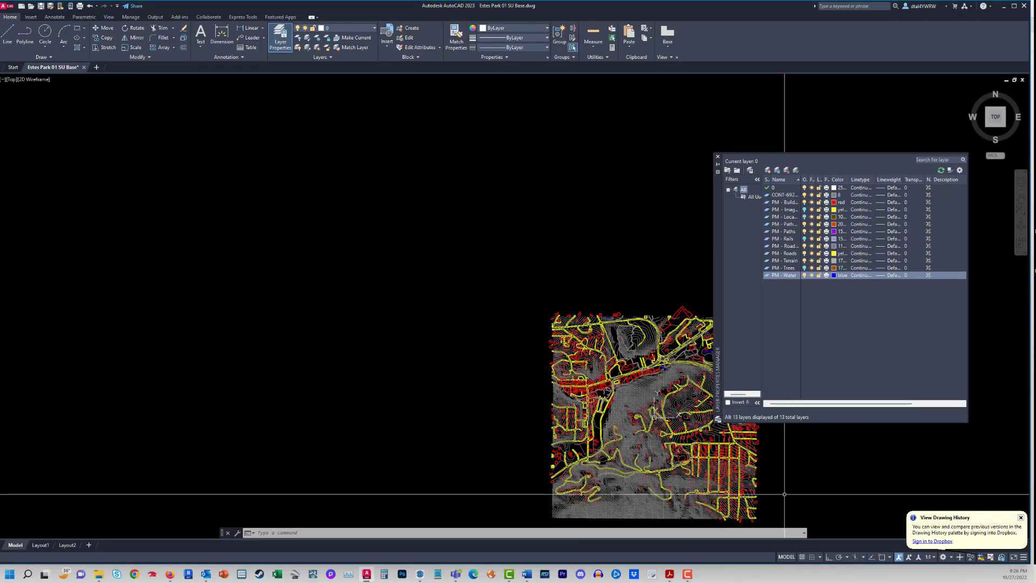
middle_drag(769, 488, 531, 373)
scroll(529, 379, up, 2)
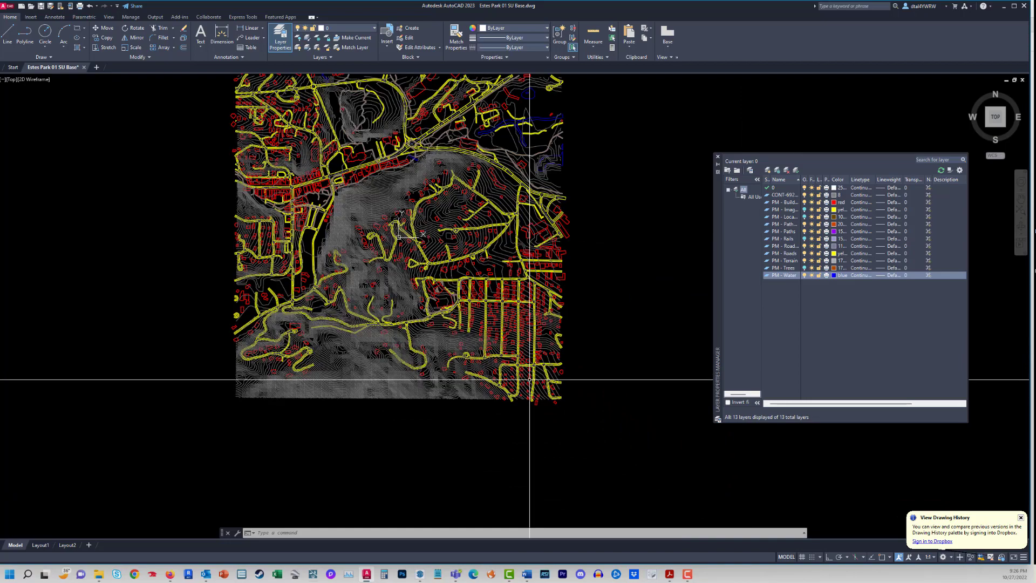